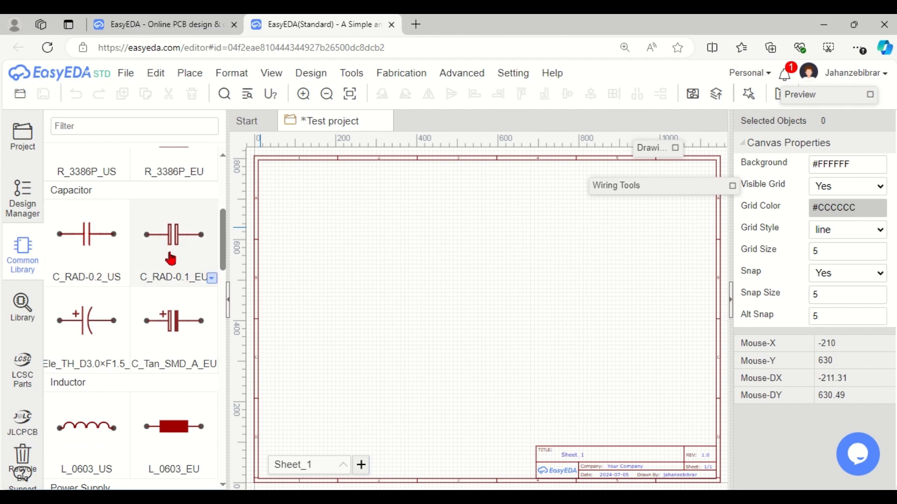
- Look through the common library's part categories from capacitors down to regulators, and return to the resistors
{"action": "scroll", "coordinate": [140, 283], "scroll_direction": "down", "scroll_amount": 3}
{"action": "scroll", "coordinate": [91, 315], "scroll_direction": "down", "scroll_amount": 3}
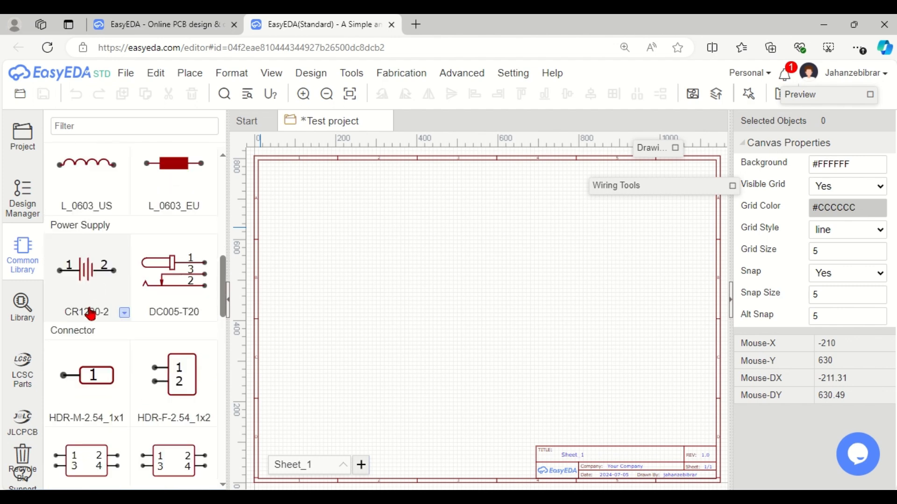
{"action": "scroll", "coordinate": [91, 262], "scroll_direction": "down", "scroll_amount": 2}
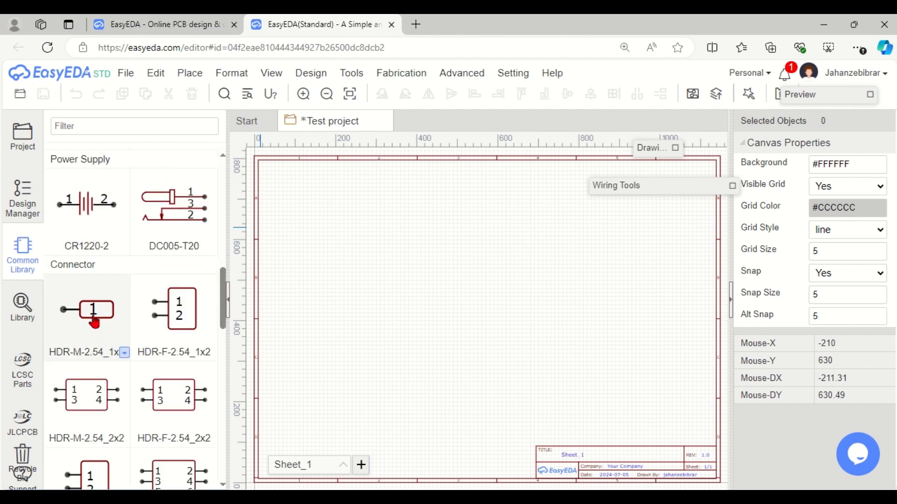
{"action": "scroll", "coordinate": [120, 302], "scroll_direction": "down", "scroll_amount": 2}
{"action": "scroll", "coordinate": [140, 309], "scroll_direction": "down", "scroll_amount": 5}
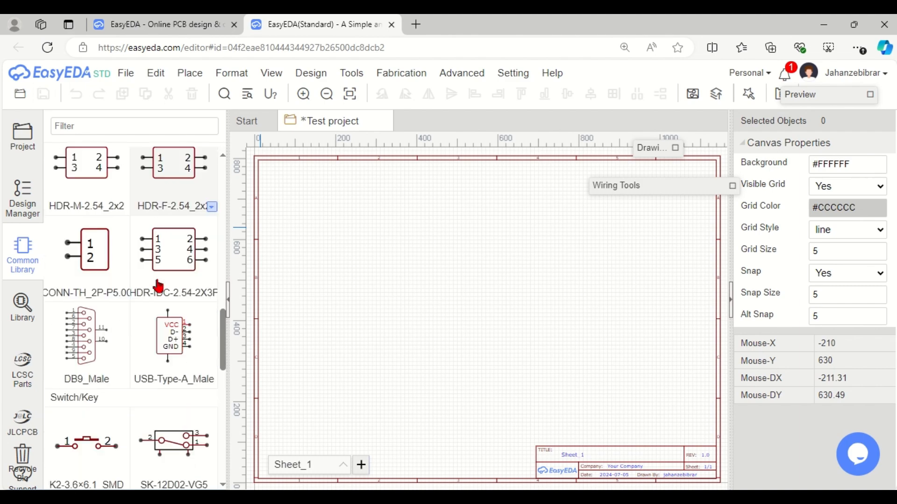
{"action": "scroll", "coordinate": [167, 299], "scroll_direction": "down", "scroll_amount": 2}
{"action": "scroll", "coordinate": [163, 336], "scroll_direction": "down", "scroll_amount": 4}
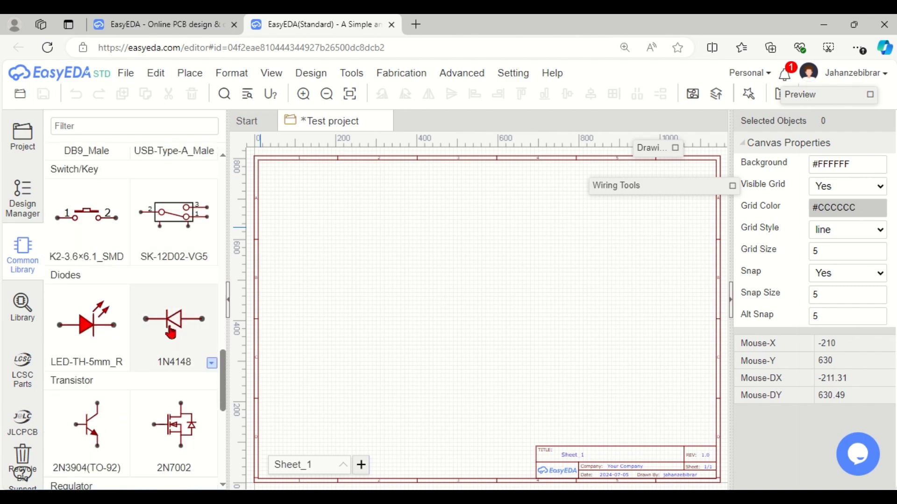
{"action": "scroll", "coordinate": [154, 346], "scroll_direction": "down", "scroll_amount": 4}
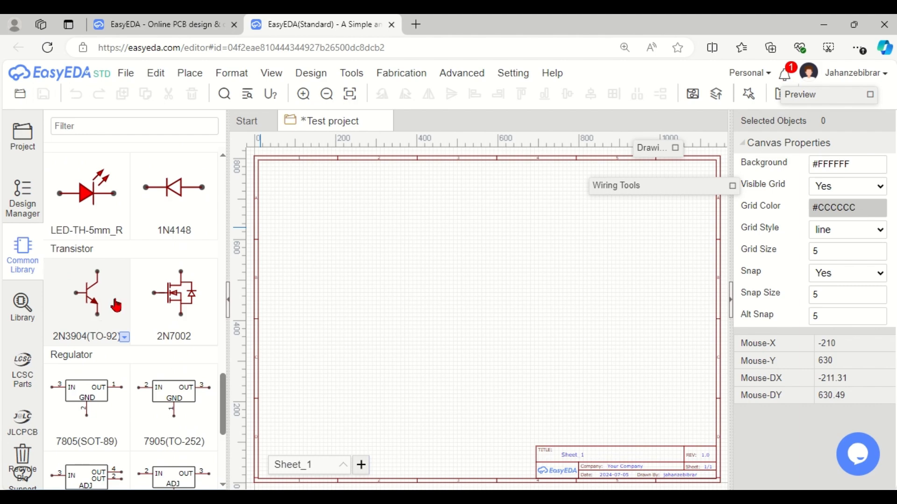
{"action": "scroll", "coordinate": [154, 292], "scroll_direction": "up", "scroll_amount": 15}
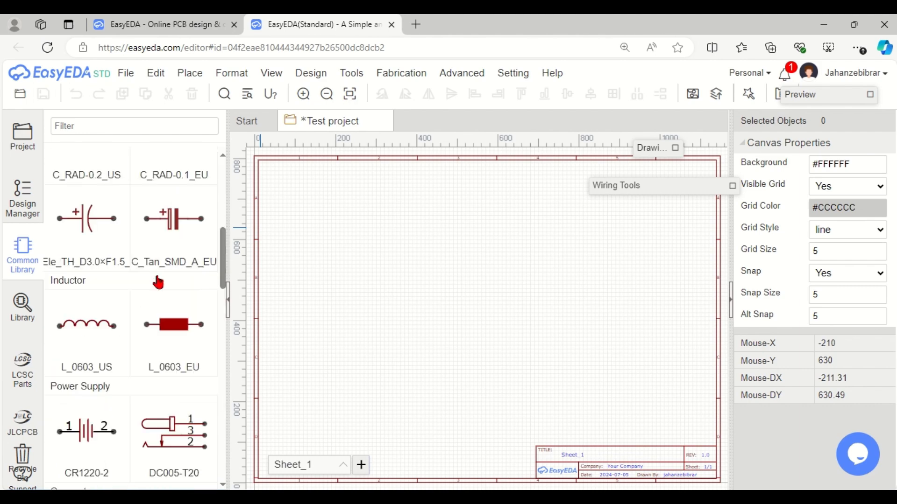
{"action": "scroll", "coordinate": [145, 257], "scroll_direction": "up", "scroll_amount": 6}
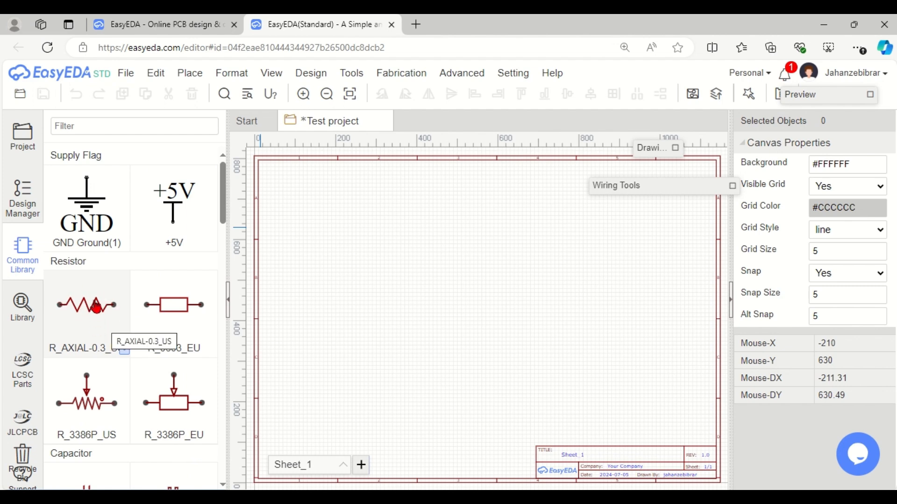
- Try to place the R_AXIAL-0.3_US resistor from the common library onto the sheet
{"action": "mouse_move", "coordinate": [84, 308]}
{"action": "left_mouse_down"}
{"action": "mouse_move", "coordinate": [328, 274]}
{"action": "mouse_move", "coordinate": [340, 222]}
{"action": "mouse_move", "coordinate": [123, 317]}
{"action": "mouse_move", "coordinate": [79, 307]}
{"action": "left_mouse_up"}
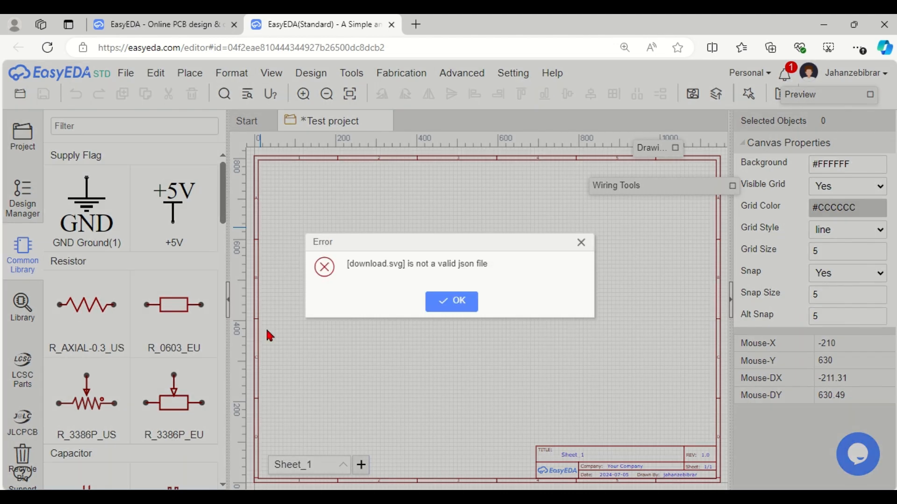
{"action": "left_click", "coordinate": [458, 302]}
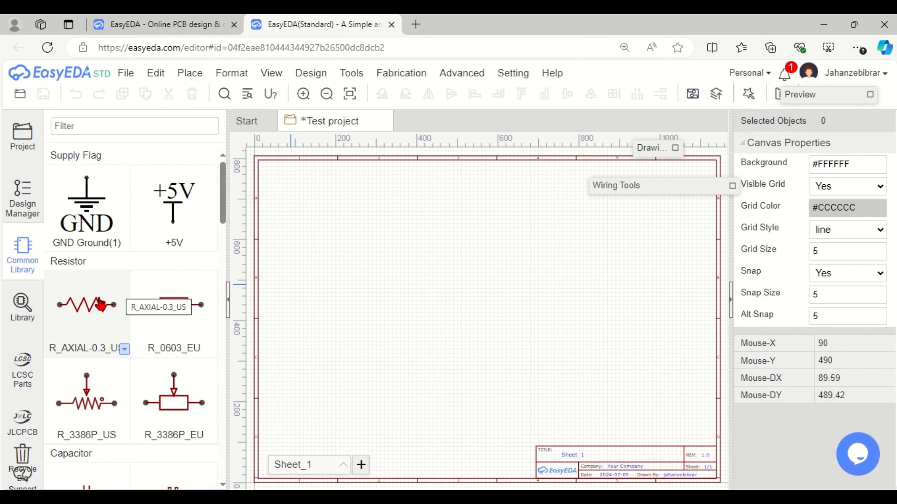
- View the package variants offered for the R_AXIAL-0.3_US resistor and the C_RAD-0.2_US capacitor
{"action": "left_click", "coordinate": [124, 352]}
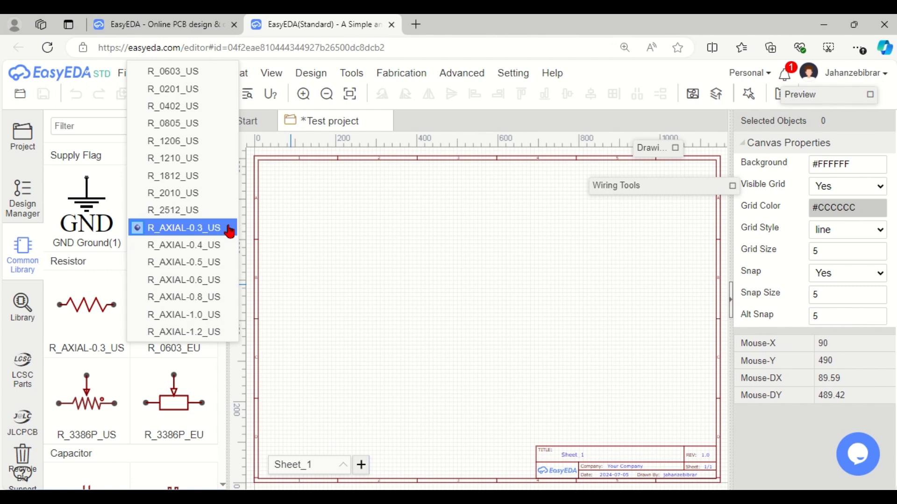
{"action": "scroll", "coordinate": [70, 332], "scroll_direction": "down", "scroll_amount": 3}
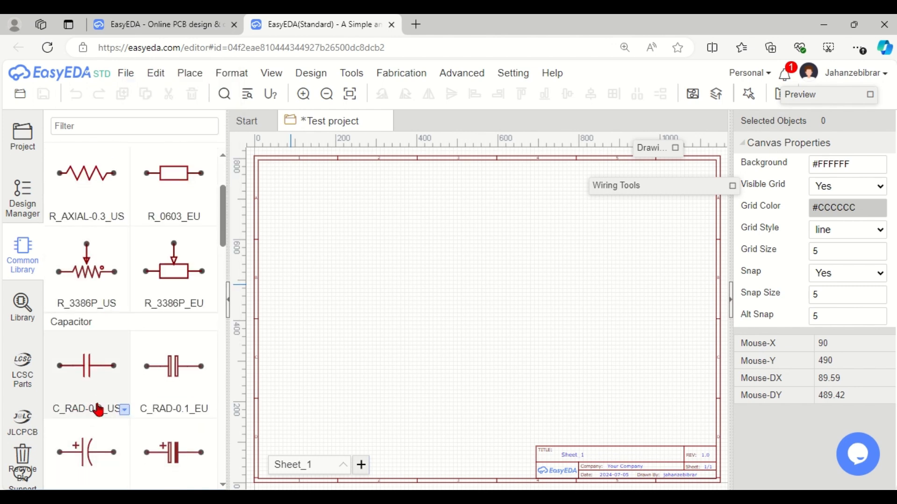
{"action": "left_click", "coordinate": [125, 411]}
{"action": "scroll", "coordinate": [80, 363], "scroll_direction": "up", "scroll_amount": 1}
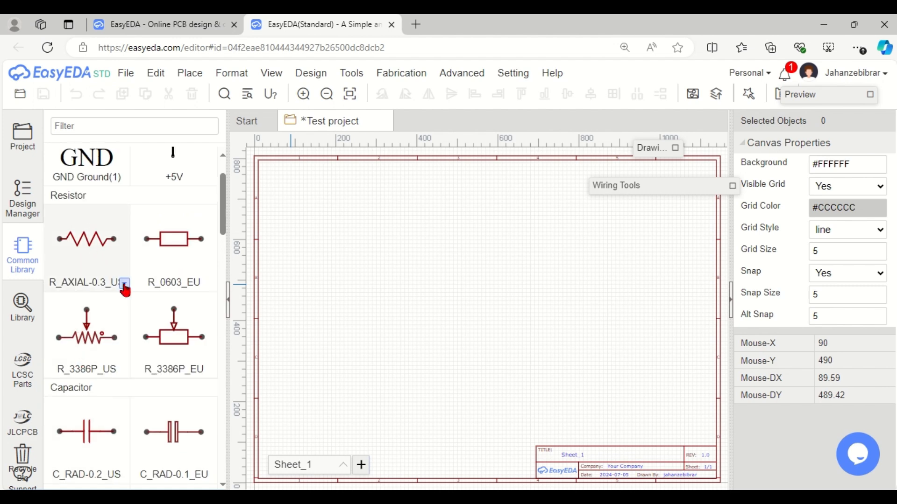
- Set the US-style resistor to the R_0201_US package and place it near the sheet's upper-left corner
{"action": "left_click", "coordinate": [124, 284]}
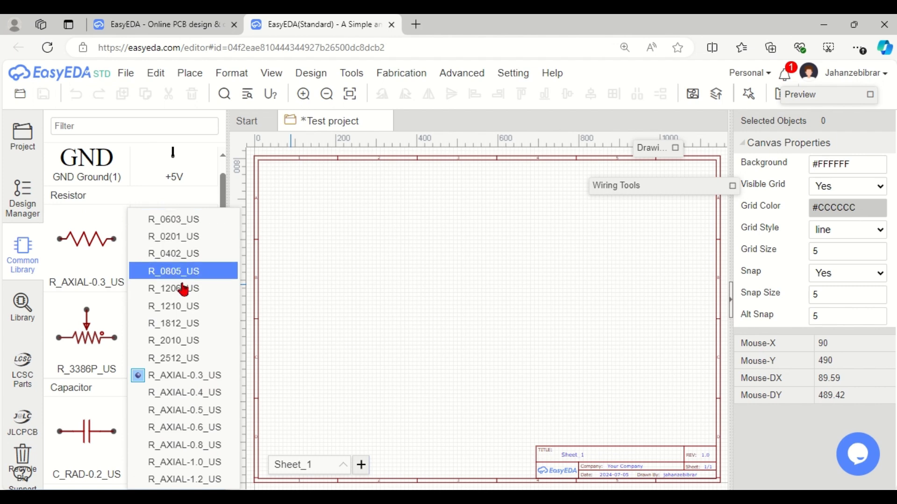
{"action": "left_click", "coordinate": [169, 222]}
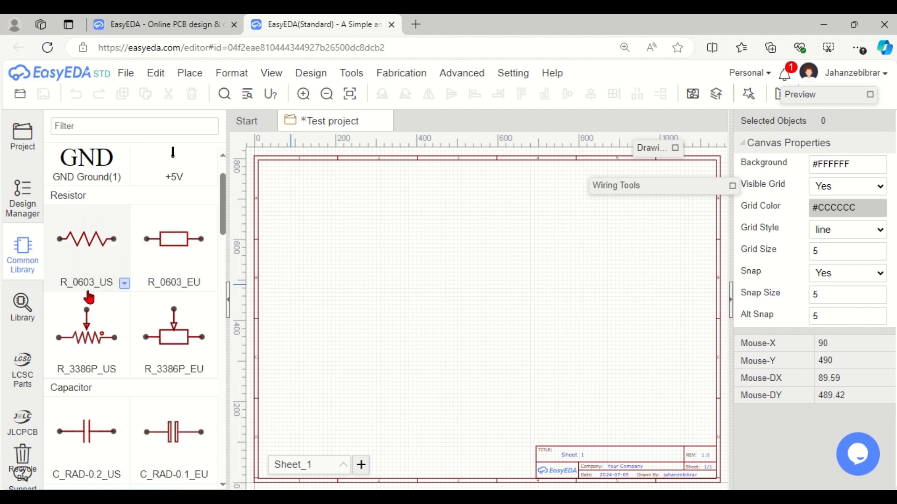
{"action": "left_click", "coordinate": [124, 283]}
{"action": "left_click", "coordinate": [174, 234]}
{"action": "left_click", "coordinate": [92, 237]}
{"action": "left_click", "coordinate": [317, 189]}
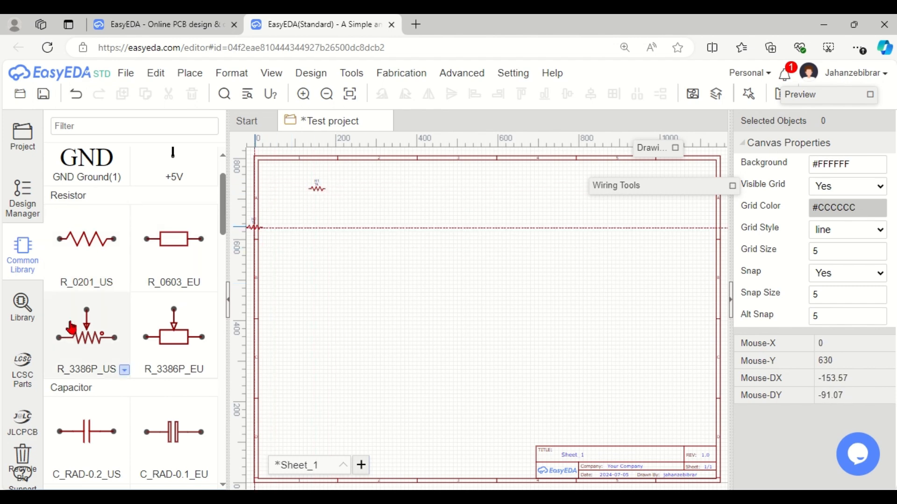
- Set the library's US-style resistor to R_AXIAL-0.3_US, place a second resistor right of the first, and end placement
{"action": "left_click", "coordinate": [123, 283]}
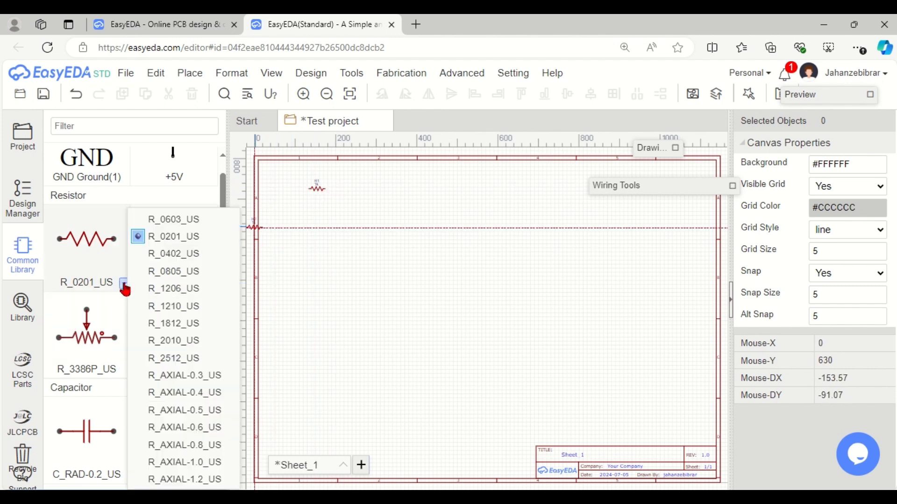
{"action": "left_click", "coordinate": [149, 373]}
{"action": "left_click", "coordinate": [362, 189]}
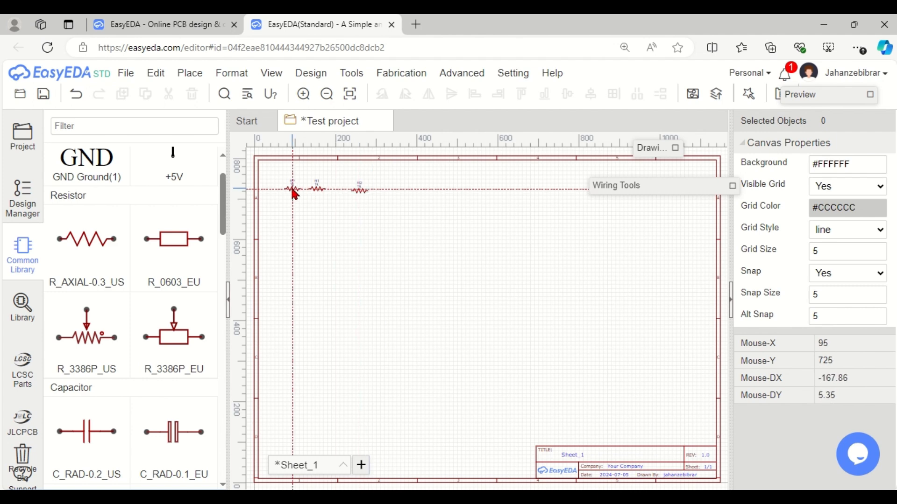
{"action": "scroll", "coordinate": [301, 187], "scroll_direction": "up", "scroll_amount": 5}
{"action": "key", "text": "Escape"}
- Move resistors R1 and R2 slightly lower on the sheet
{"action": "left_click", "coordinate": [356, 202]}
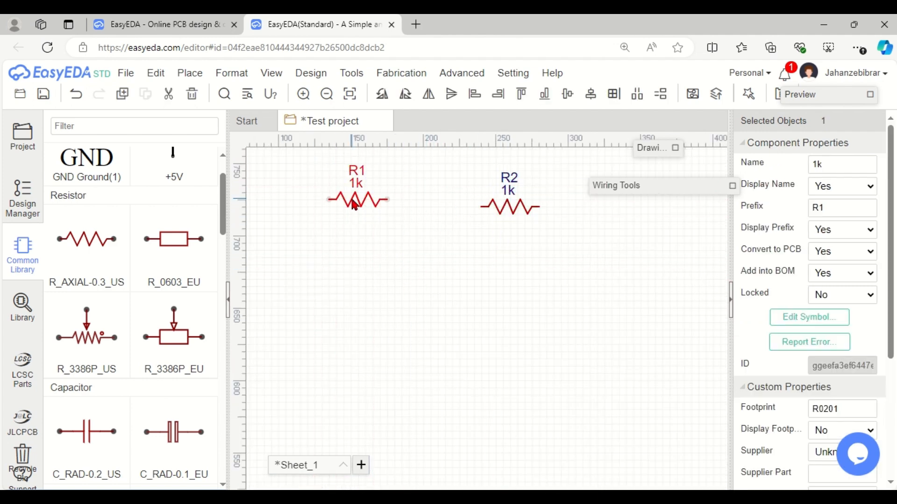
{"action": "left_click_drag", "start_coordinate": [365, 204], "coordinate": [367, 233]}
{"action": "left_click_drag", "start_coordinate": [511, 208], "coordinate": [511, 223]}
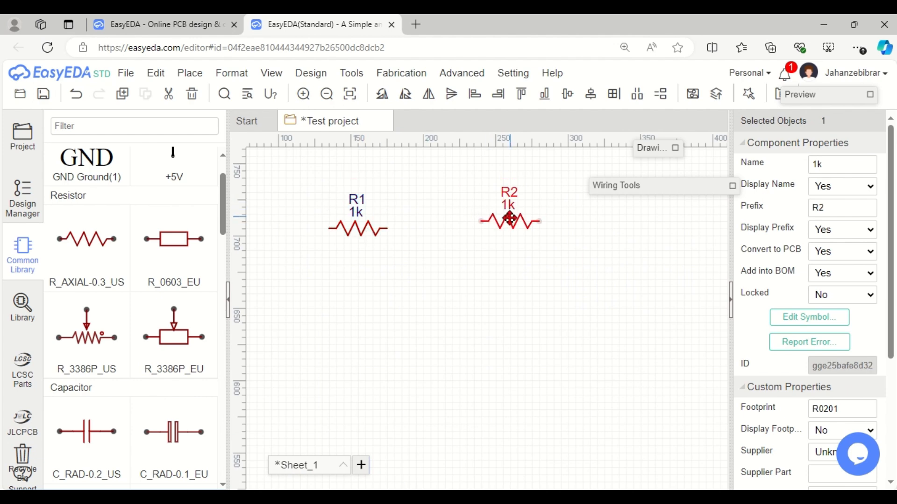
- Open R1's footprint in the Footprint Manager and examine its pad sizes, pad spacing and outline up close
{"action": "left_click", "coordinate": [353, 221]}
{"action": "left_click", "coordinate": [367, 228]}
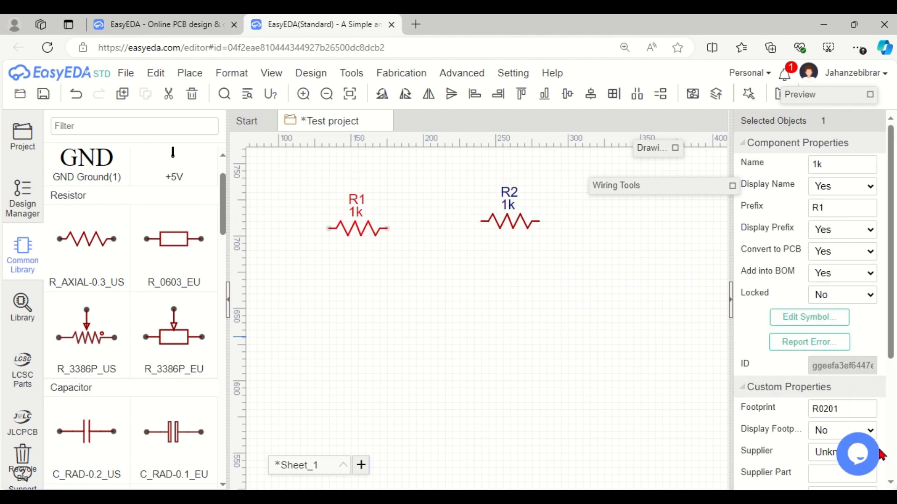
{"action": "left_click", "coordinate": [864, 411]}
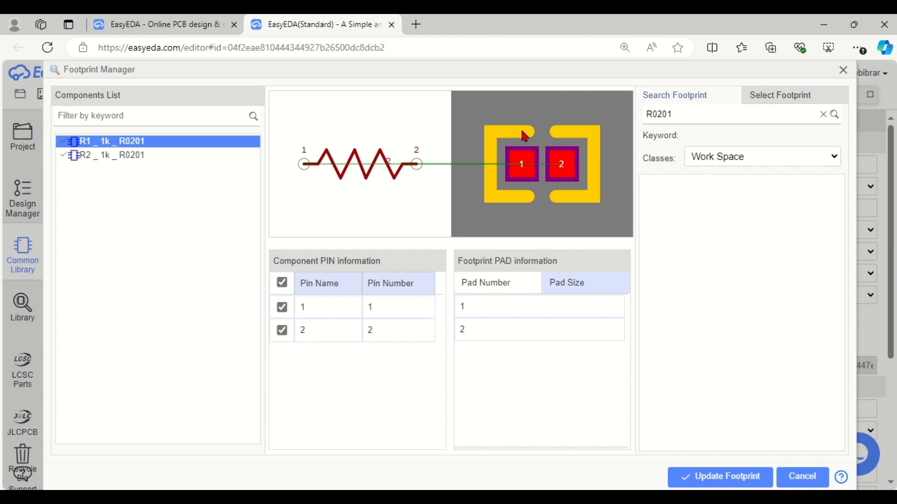
{"action": "left_click", "coordinate": [589, 288]}
{"action": "scroll", "coordinate": [542, 189], "scroll_direction": "down", "scroll_amount": 3}
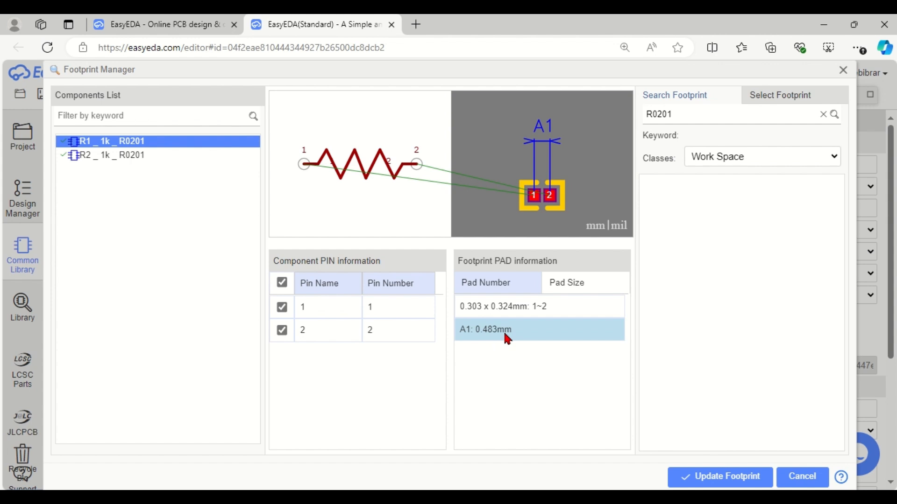
{"action": "scroll", "coordinate": [543, 198], "scroll_direction": "up", "scroll_amount": 3}
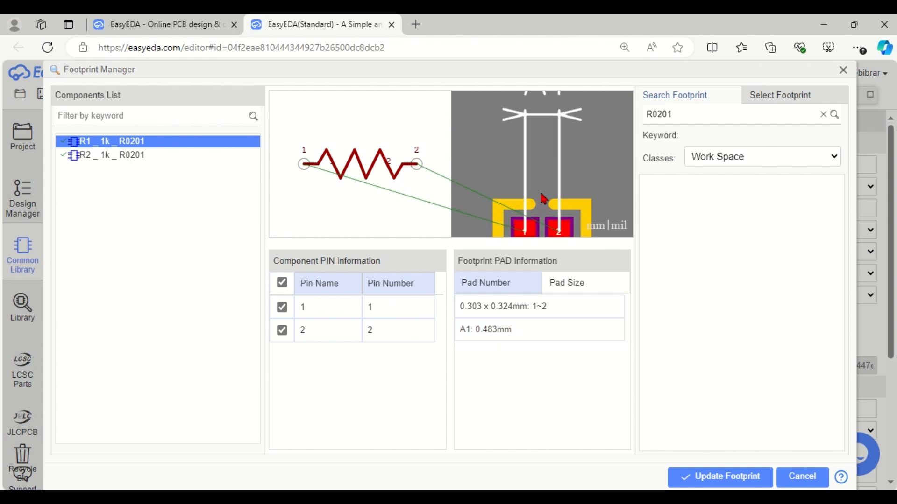
{"action": "scroll", "coordinate": [543, 199], "scroll_direction": "down", "scroll_amount": 2}
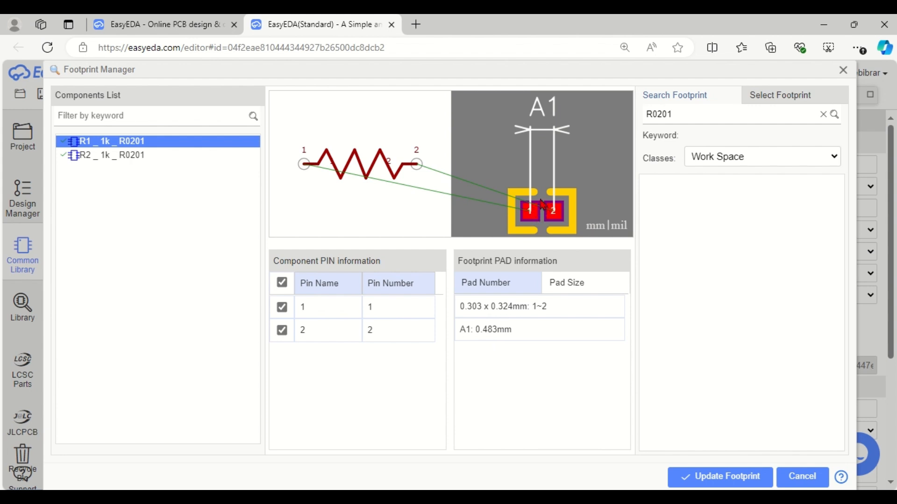
{"action": "scroll", "coordinate": [532, 178], "scroll_direction": "down", "scroll_amount": 2}
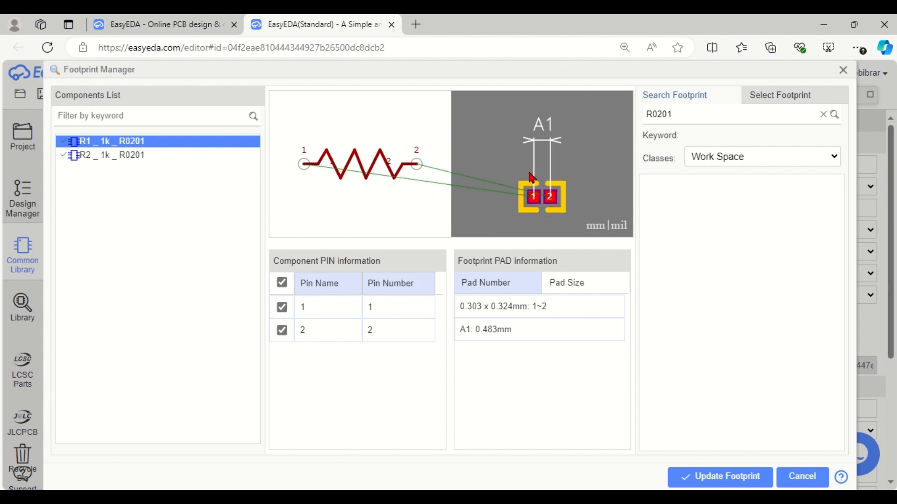
{"action": "scroll", "coordinate": [542, 213], "scroll_direction": "up", "scroll_amount": 2}
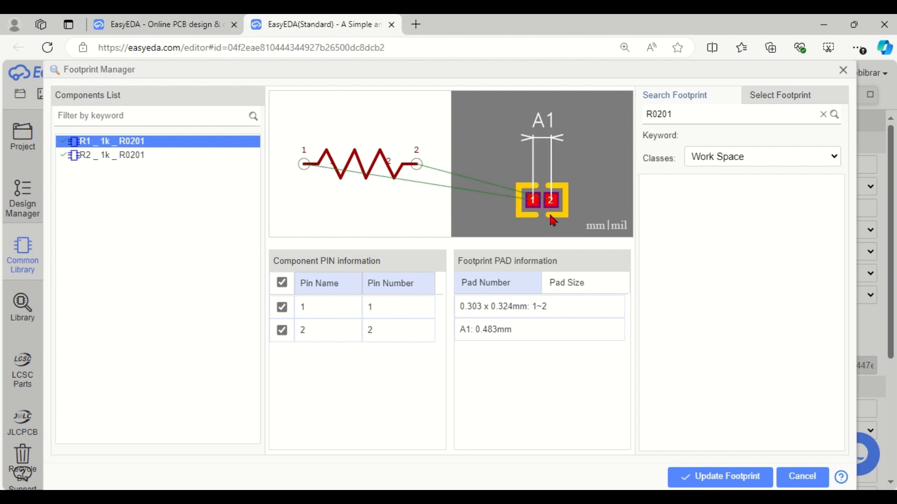
{"action": "scroll", "coordinate": [550, 202], "scroll_direction": "up", "scroll_amount": 3}
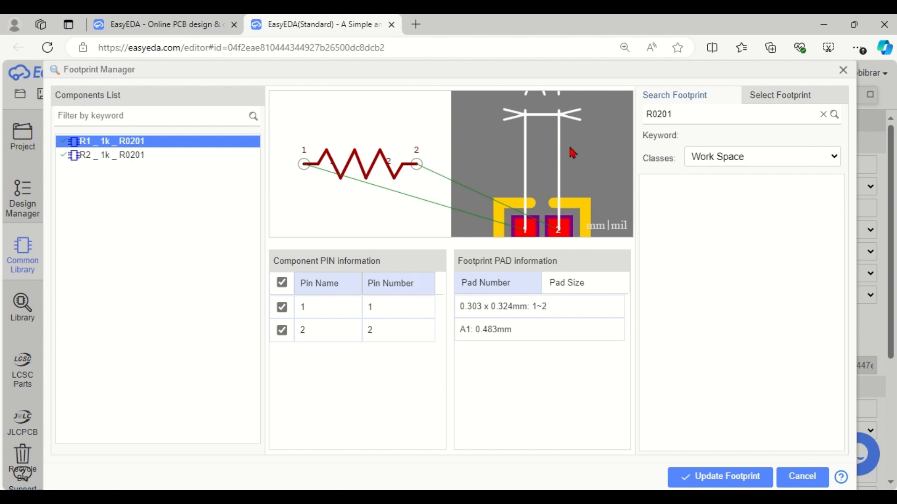
{"action": "left_click_drag", "start_coordinate": [575, 210], "coordinate": [574, 146]}
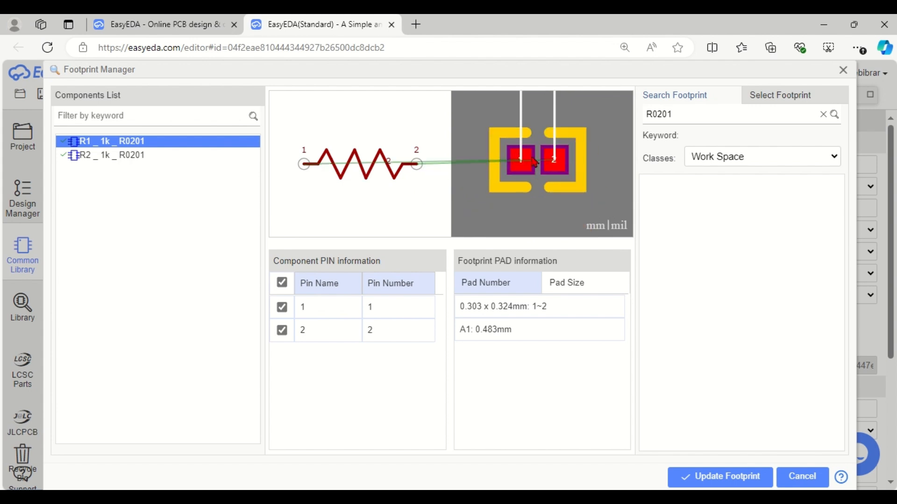
{"action": "scroll", "coordinate": [515, 176], "scroll_direction": "up", "scroll_amount": 3}
{"action": "scroll", "coordinate": [515, 178], "scroll_direction": "down", "scroll_amount": 3}
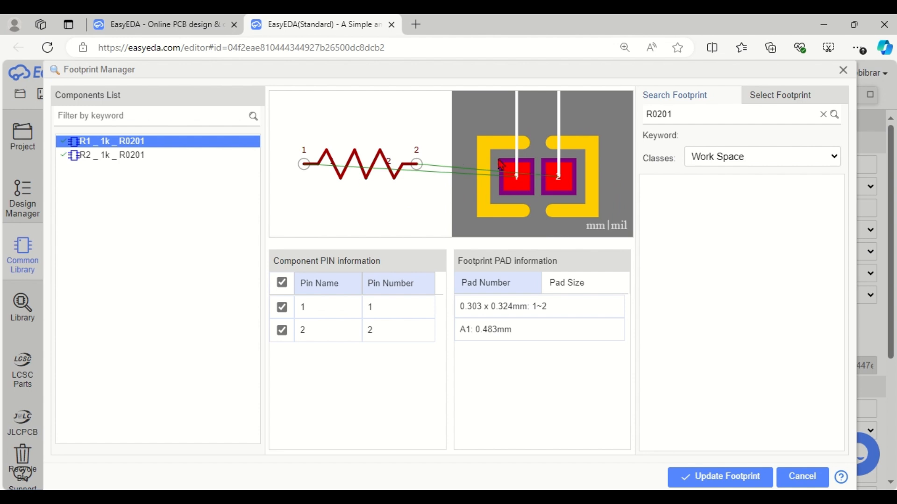
- Check R2's footprint in the Footprint Manager, from the components list and from R2's own properties, and close the manager
{"action": "left_click", "coordinate": [125, 159]}
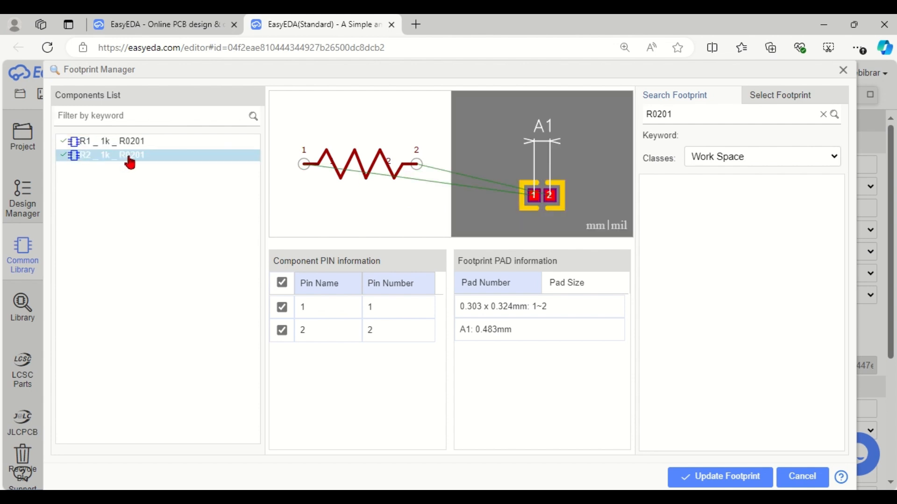
{"action": "left_click", "coordinate": [844, 70]}
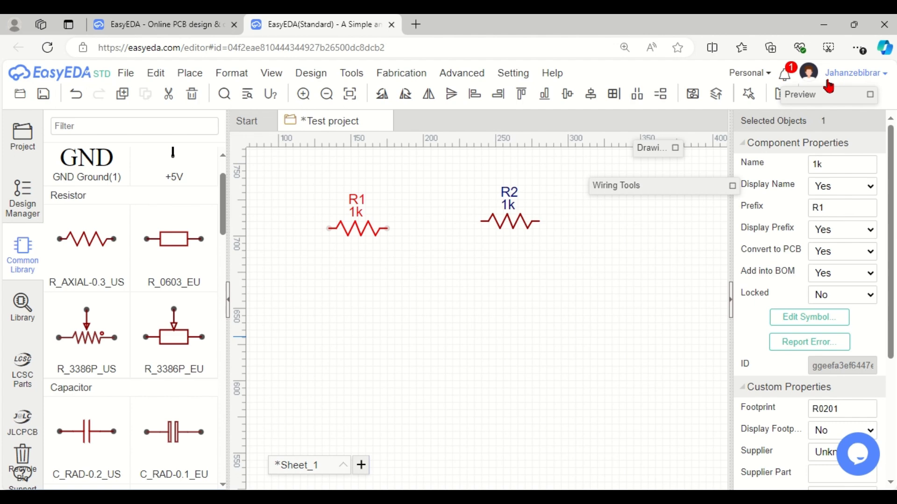
{"action": "left_click", "coordinate": [517, 225]}
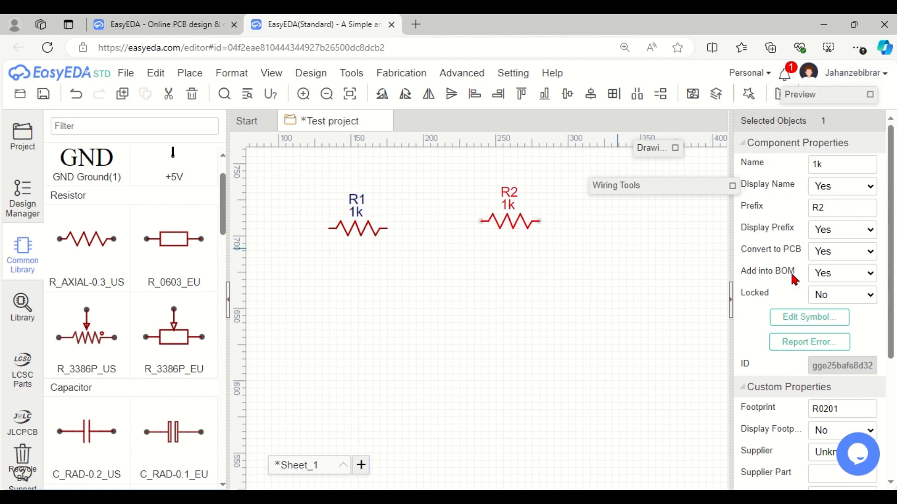
{"action": "scroll", "coordinate": [836, 263], "scroll_direction": "down", "scroll_amount": 4}
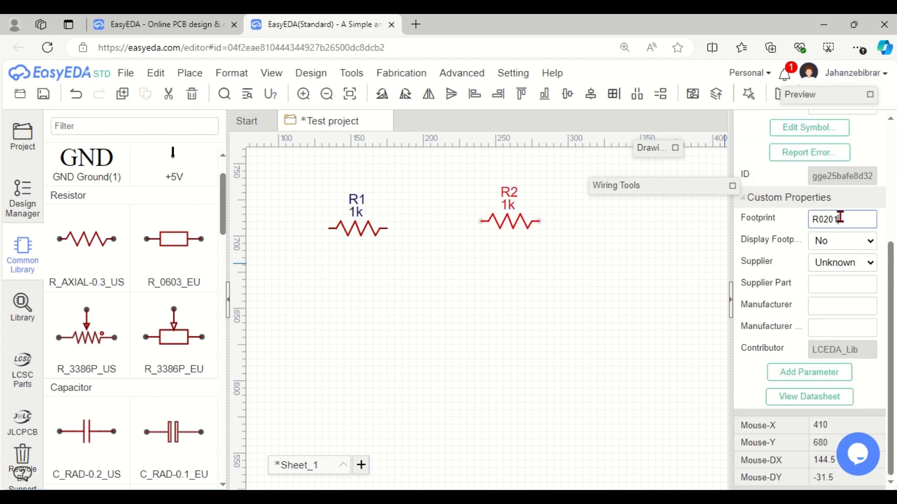
{"action": "left_click", "coordinate": [840, 218]}
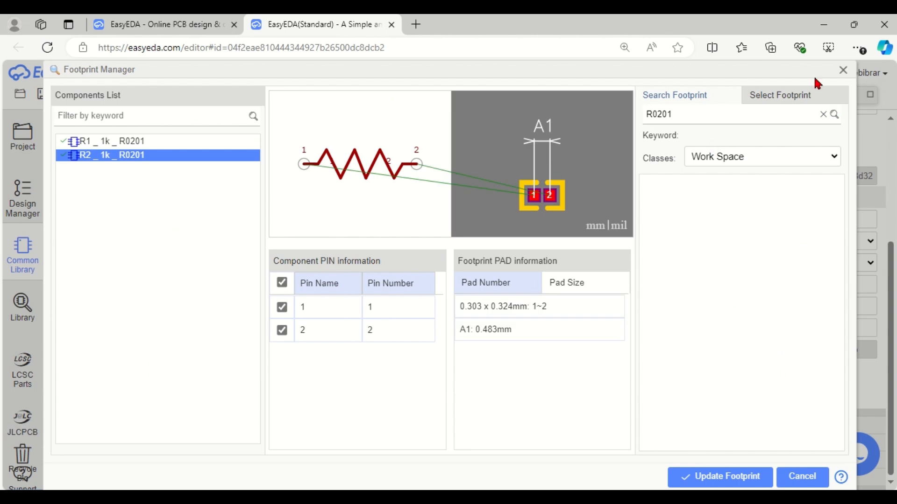
{"action": "left_click", "coordinate": [843, 69]}
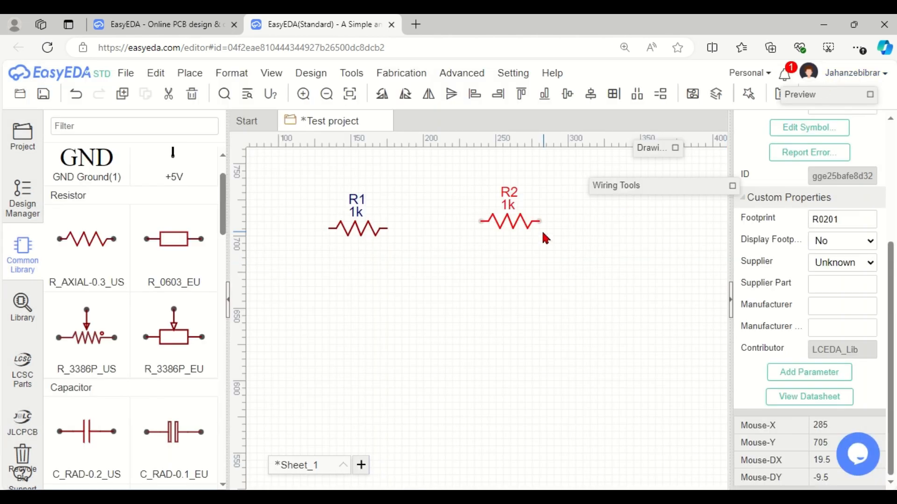
- Delete resistor R2, place a new R_AXIAL-0.3_US resistor to the right of R1, and end placement
{"action": "key", "text": "Delete"}
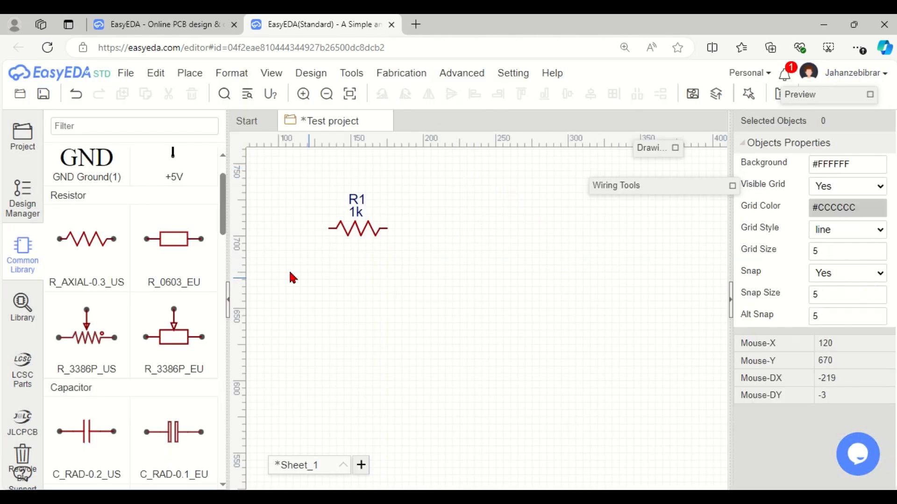
{"action": "left_click", "coordinate": [85, 262]}
{"action": "left_click", "coordinate": [488, 243]}
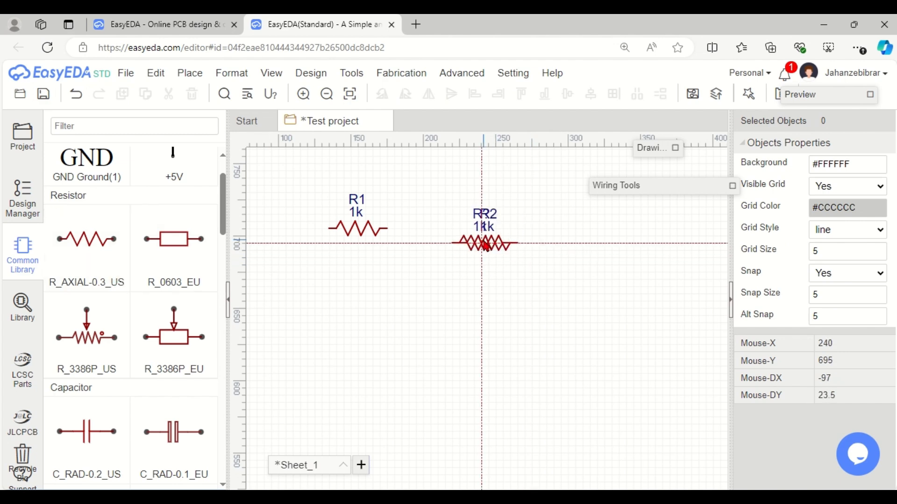
{"action": "key", "text": "Escape"}
- Open the new R2's footprint in the Footprint Manager, examine its pads and outline up close, and close the manager
{"action": "left_click", "coordinate": [500, 253]}
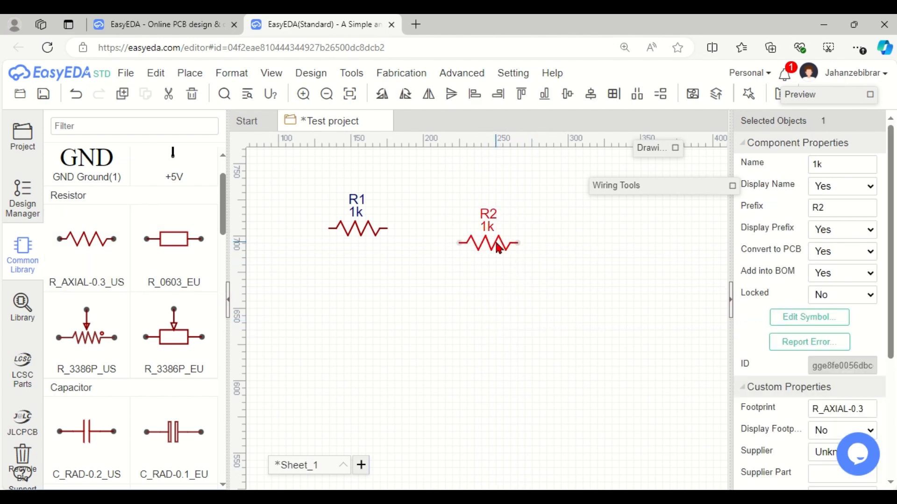
{"action": "left_click", "coordinate": [833, 406]}
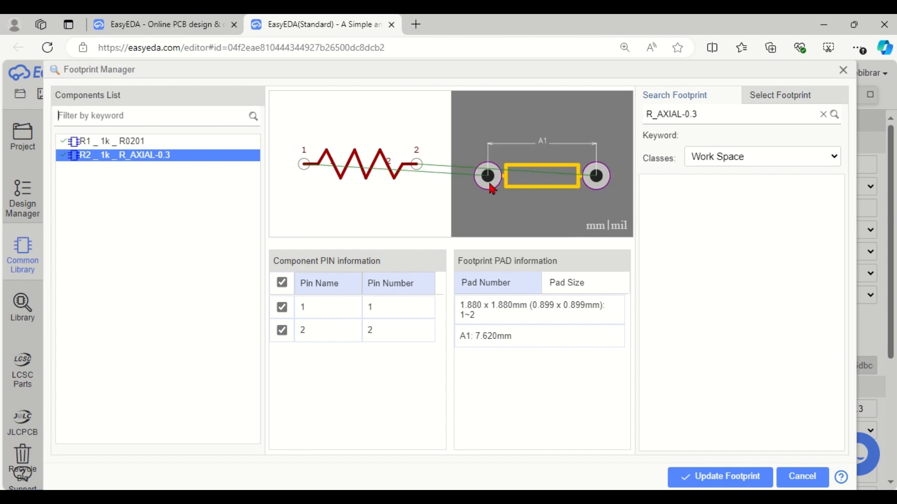
{"action": "scroll", "coordinate": [491, 189], "scroll_direction": "up", "scroll_amount": 2}
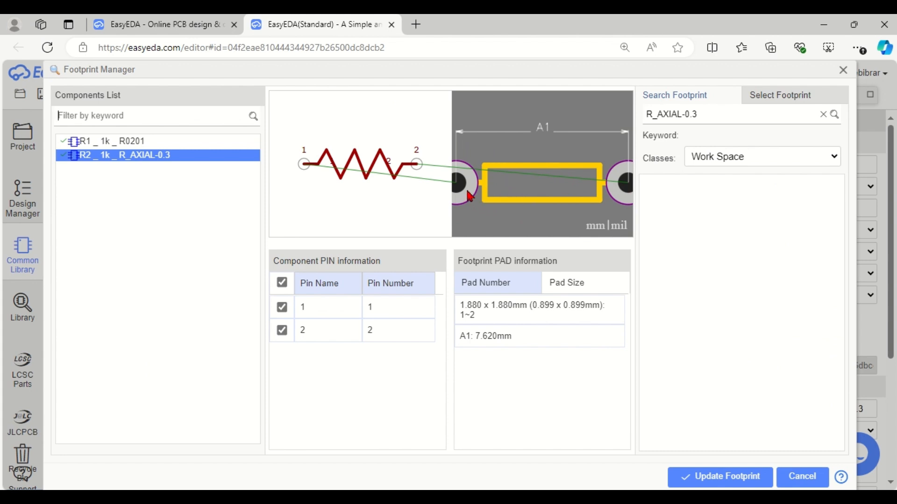
{"action": "scroll", "coordinate": [481, 192], "scroll_direction": "down", "scroll_amount": 2}
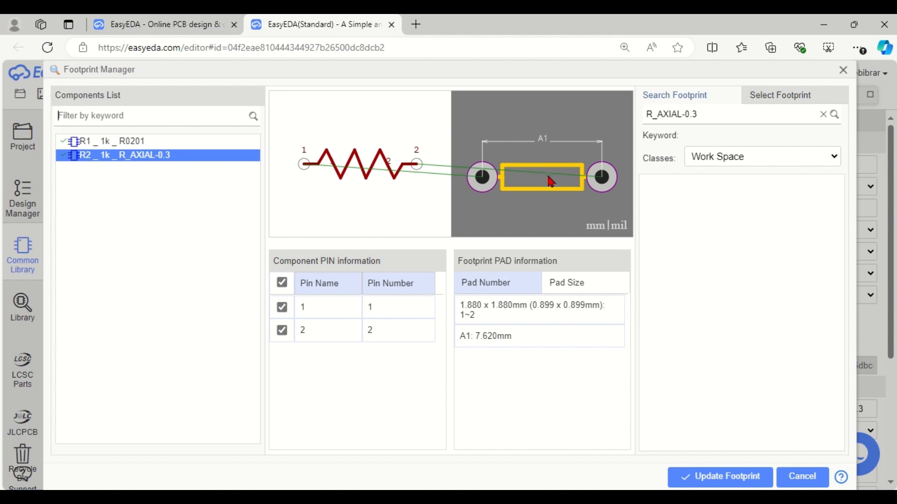
{"action": "left_click", "coordinate": [802, 476]}
- Delete resistor R1 and move R2 into its former spot on the sheet
{"action": "left_click_drag", "start_coordinate": [300, 174], "coordinate": [439, 284]}
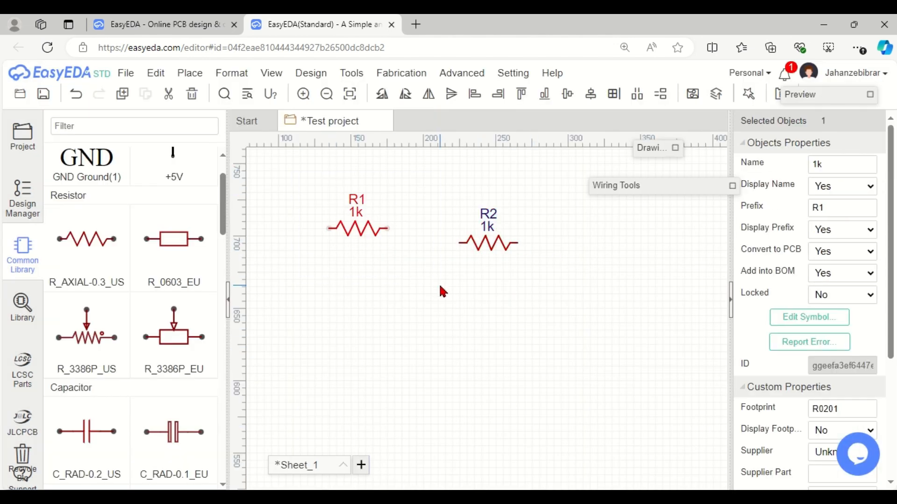
{"action": "key", "text": "Delete"}
{"action": "left_click_drag", "start_coordinate": [469, 243], "coordinate": [345, 230]}
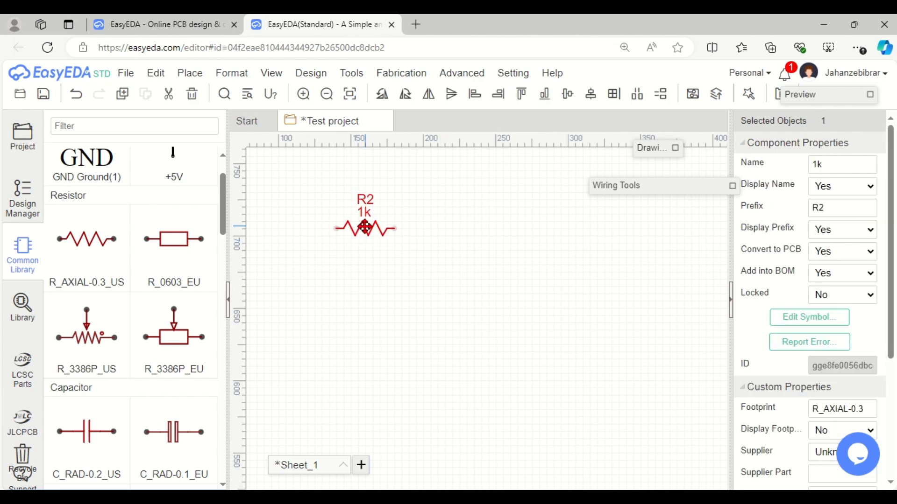
{"action": "left_click", "coordinate": [419, 269]}
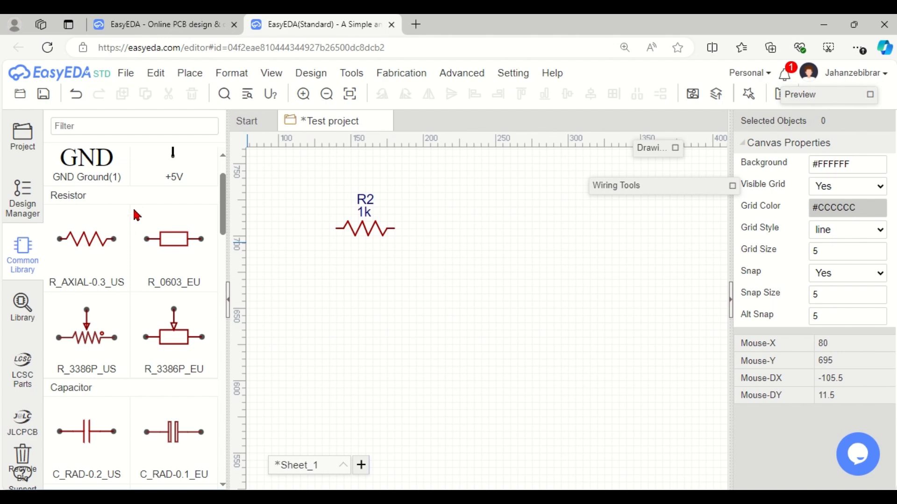
- Filter the common library for "terminal" and clear the filter again
{"action": "scroll", "coordinate": [107, 206], "scroll_direction": "up", "scroll_amount": 2}
{"action": "left_click", "coordinate": [114, 128]}
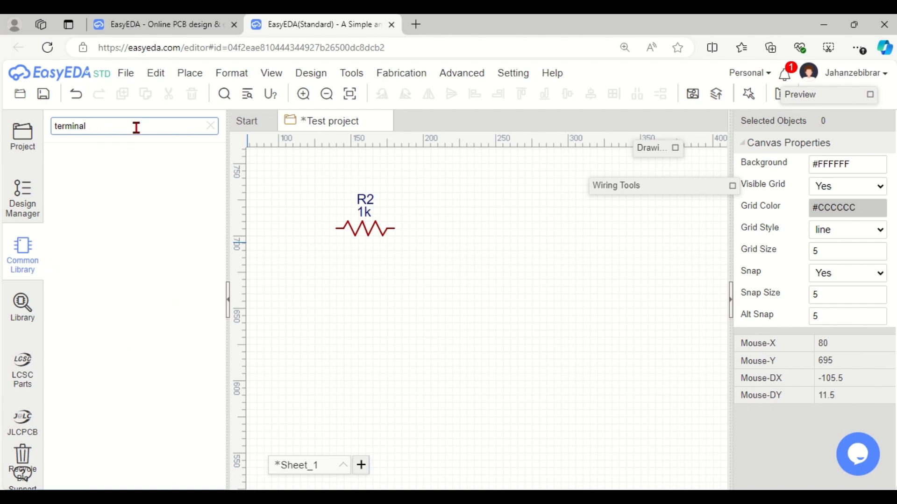
{"action": "key", "text": "BackSpace"}
{"action": "key", "text": "BackSpace"}
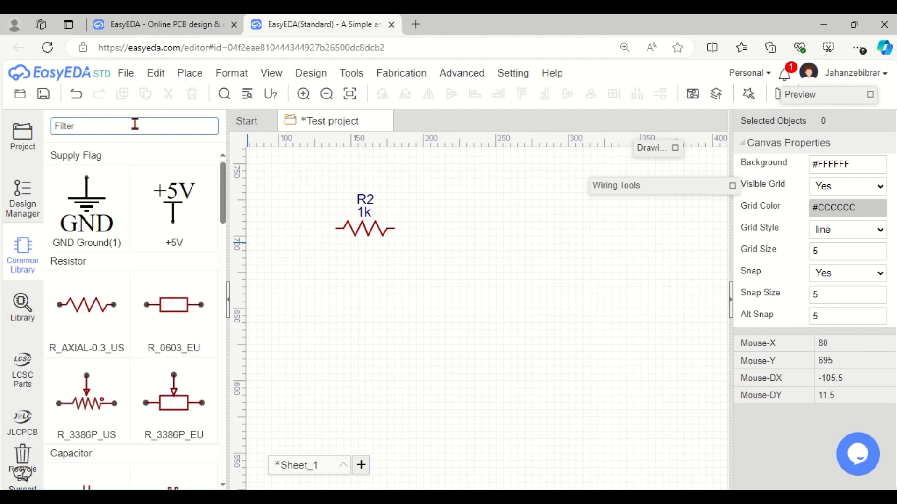
- Filter the common library for LED, choose the LED-TH-5mm_R package, and place one LED to the right of R2
{"action": "type", "text": "LED"}
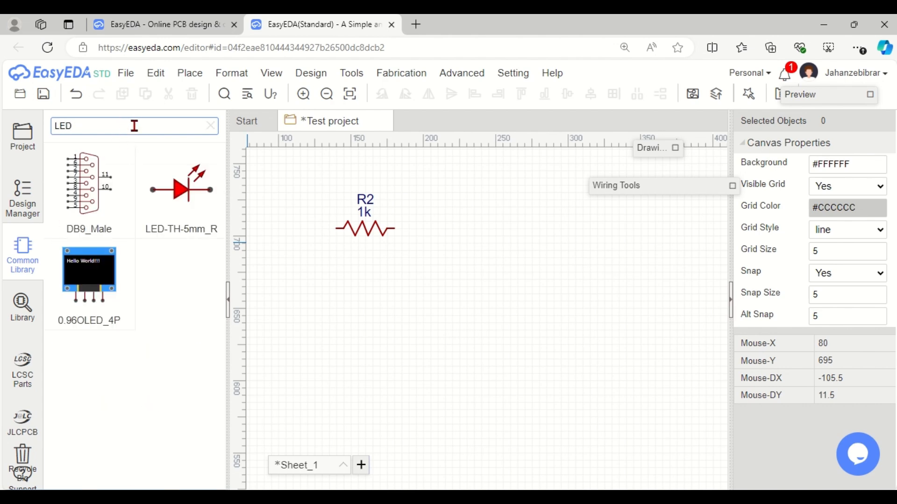
{"action": "left_click", "coordinate": [221, 235]}
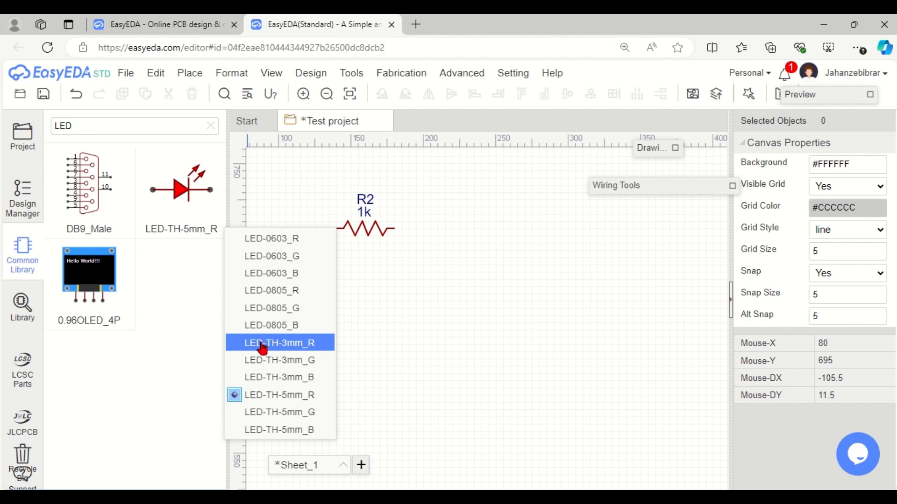
{"action": "left_click", "coordinate": [293, 396]}
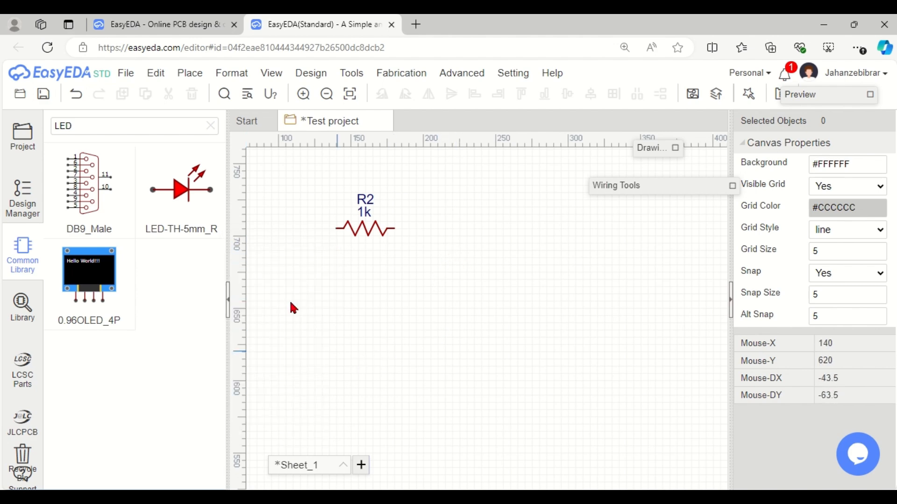
{"action": "left_click", "coordinate": [185, 199]}
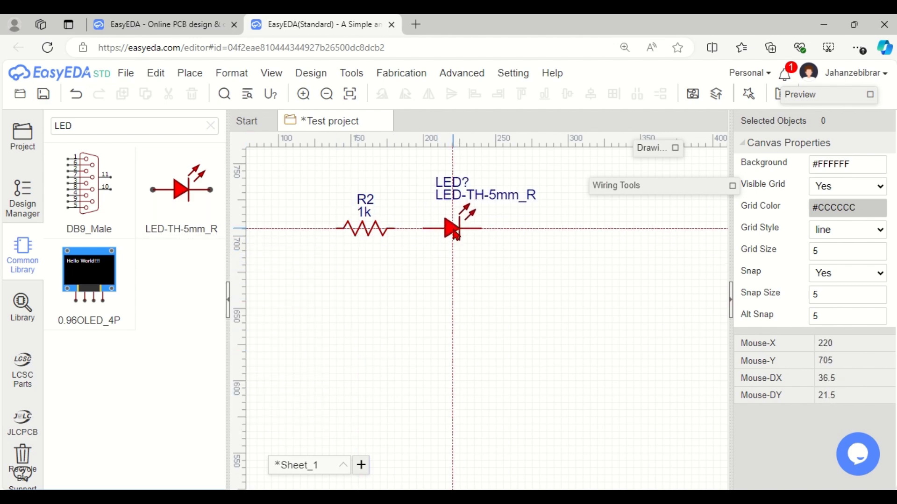
{"action": "left_click", "coordinate": [475, 245]}
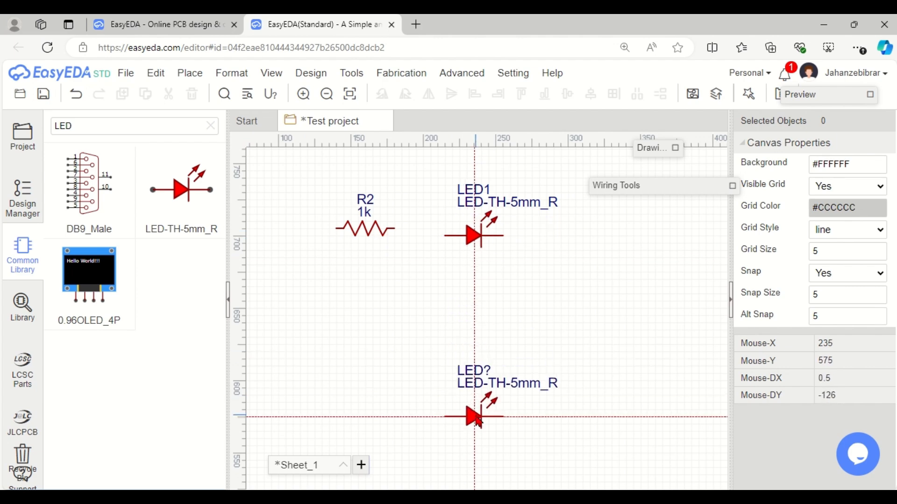
{"action": "key", "text": "Escape"}
- Move LED1 up level with R2, examine its footprint in the Footprint Manager, and close the manager
{"action": "left_click", "coordinate": [473, 238]}
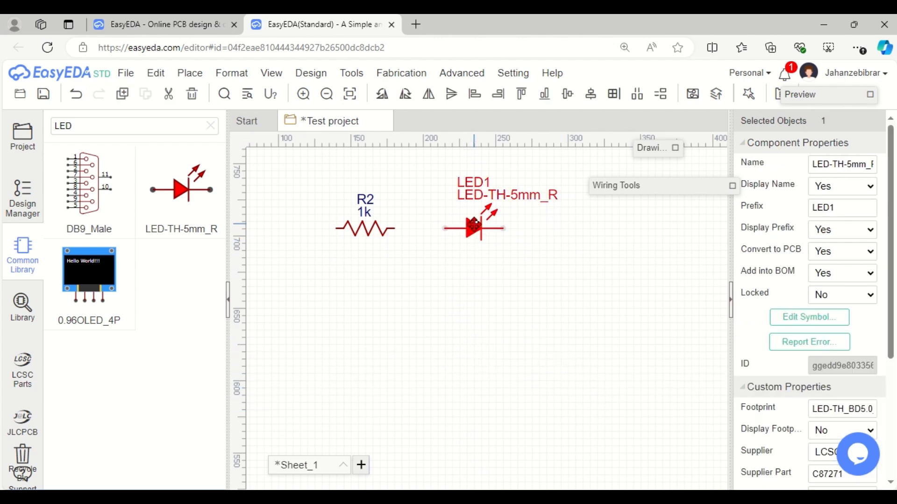
{"action": "left_click", "coordinate": [850, 409]}
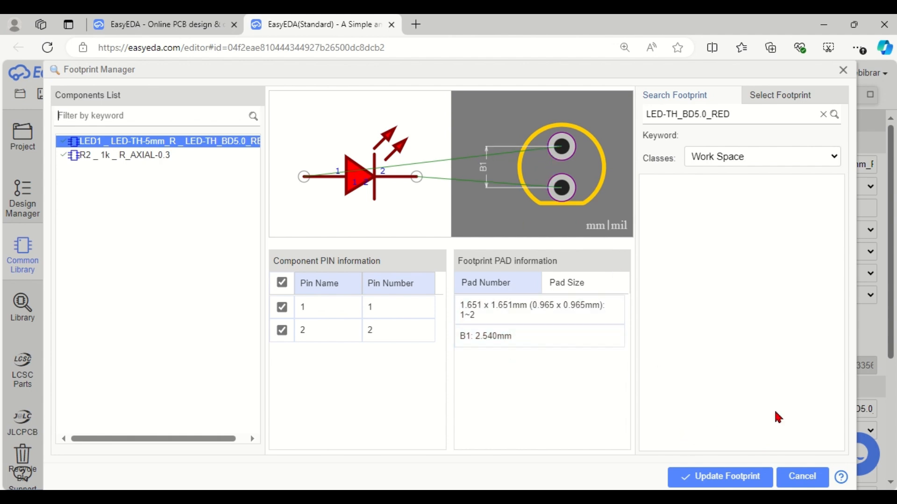
{"action": "left_click", "coordinate": [802, 476]}
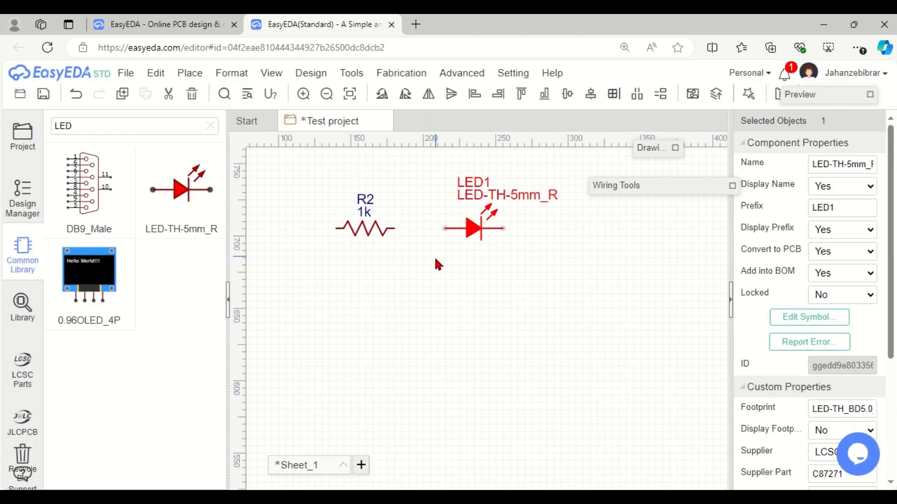
- Clear the common library filter and search the full parts library for "terminal block"
{"action": "scroll", "coordinate": [441, 266], "scroll_direction": "down", "scroll_amount": 3}
{"action": "scroll", "coordinate": [387, 270], "scroll_direction": "up", "scroll_amount": 1}
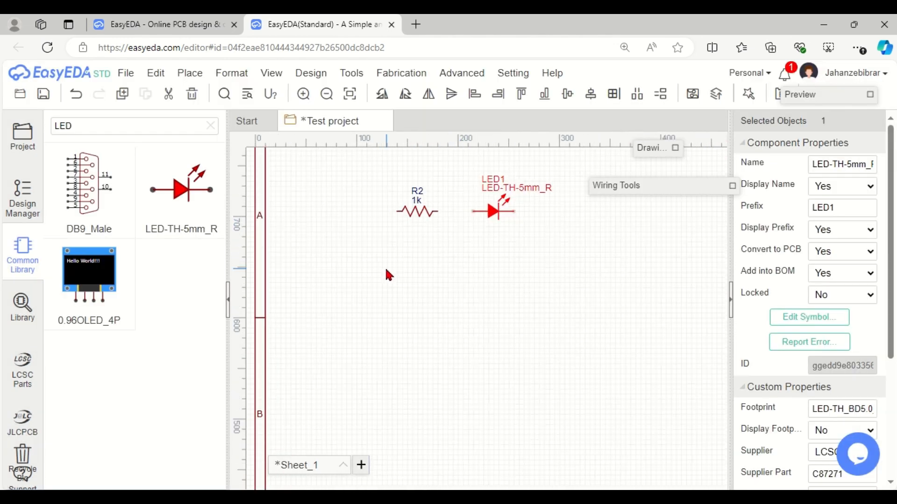
{"action": "left_click", "coordinate": [211, 126]}
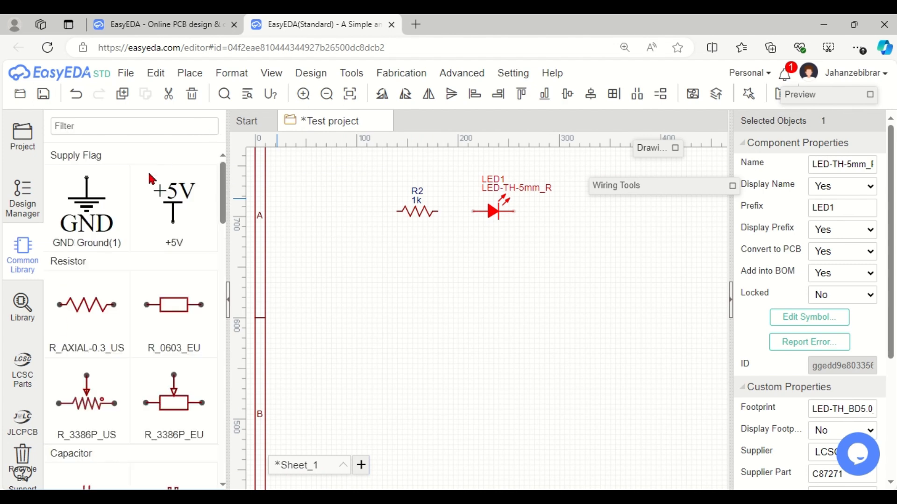
{"action": "left_click", "coordinate": [23, 306]}
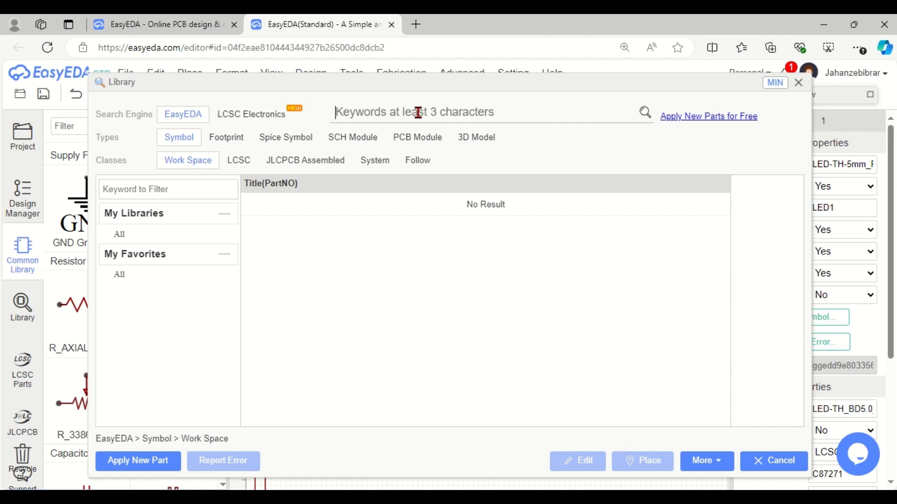
{"action": "type", "text": "terminal block"}
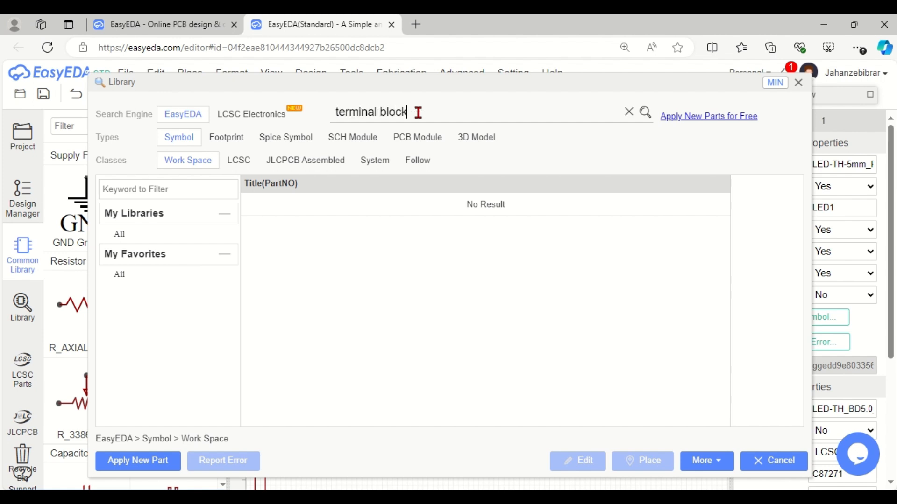
{"action": "key", "text": "Return"}
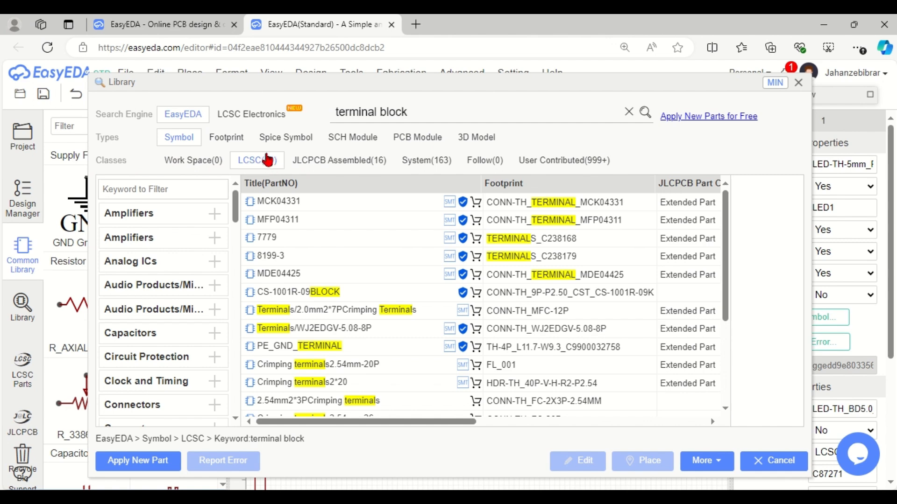
- Look through the System and User Contributed classes of the terminal block results and return to the System class
{"action": "left_click", "coordinate": [419, 162]}
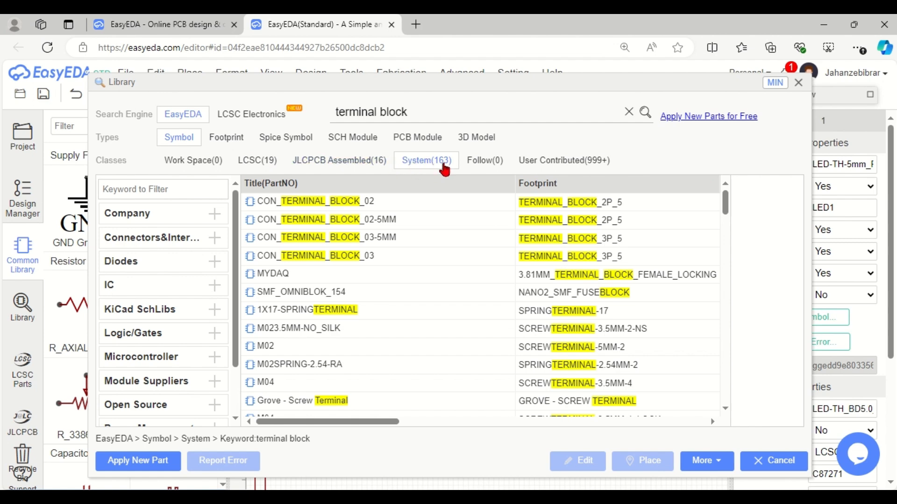
{"action": "left_click", "coordinate": [591, 161]}
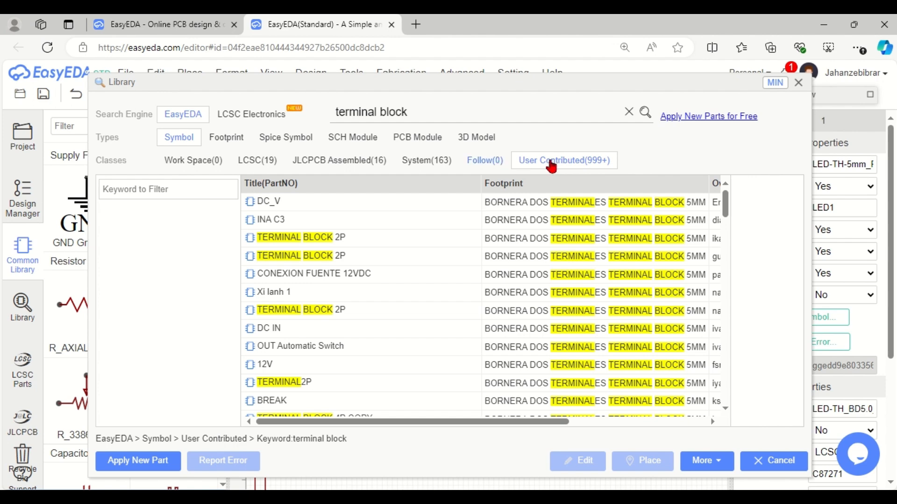
{"action": "left_click", "coordinate": [424, 166]}
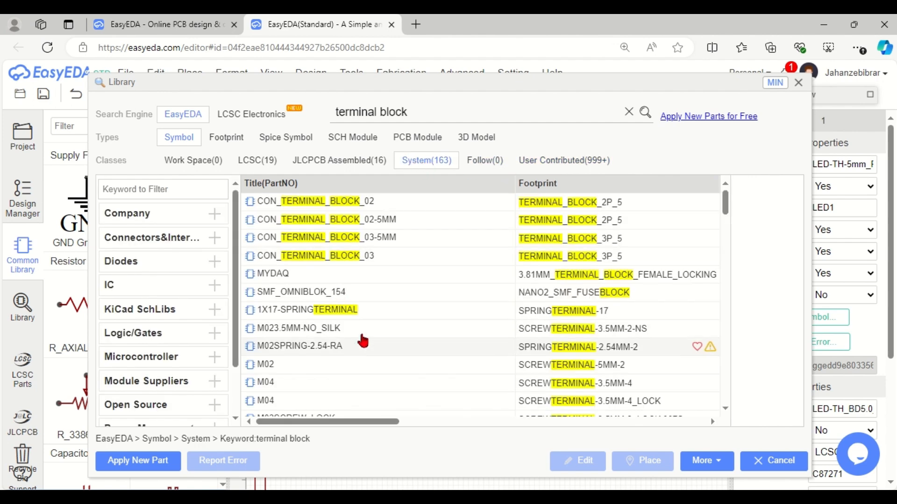
- Compare the symbol and footprint previews of CON_TERMINAL_BLOCK_02, CON_TERMINAL_BLOCK_02-5MM and CON_TERMINAL_BLOCK_03-5MM
{"action": "left_click", "coordinate": [590, 207]}
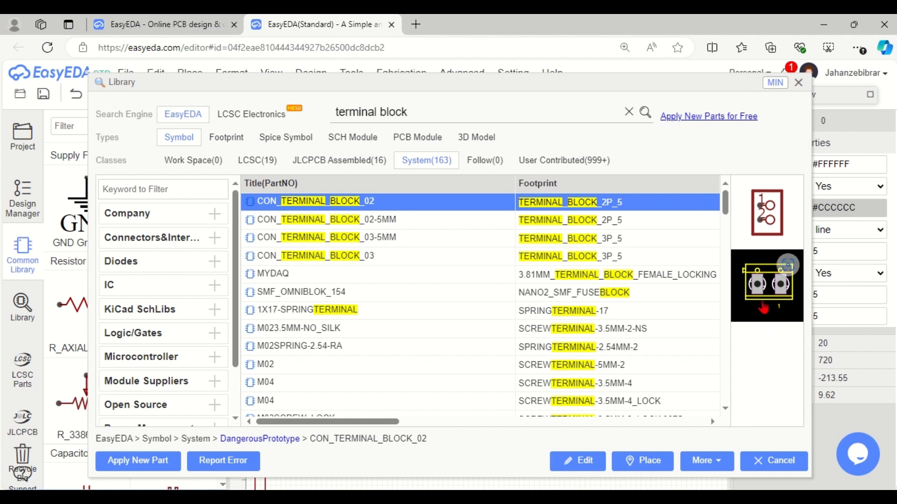
{"action": "left_click", "coordinate": [630, 221]}
{"action": "left_click", "coordinate": [629, 241]}
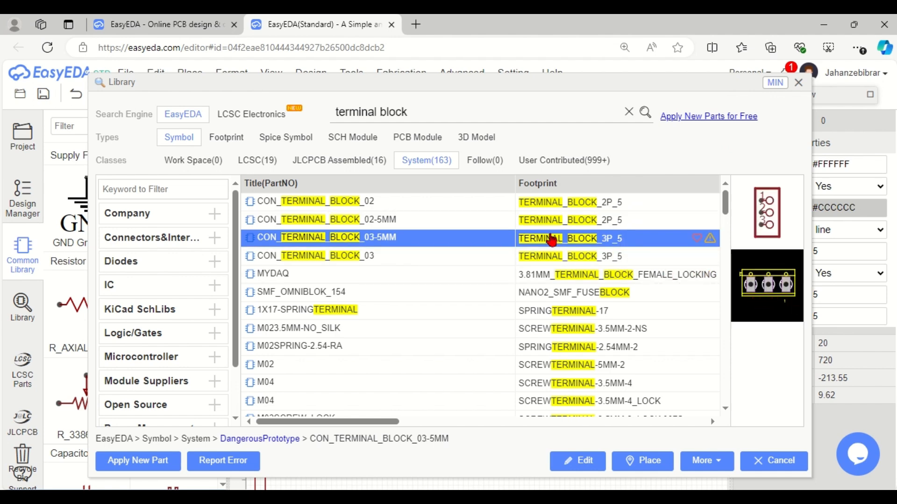
{"action": "left_click", "coordinate": [608, 229]}
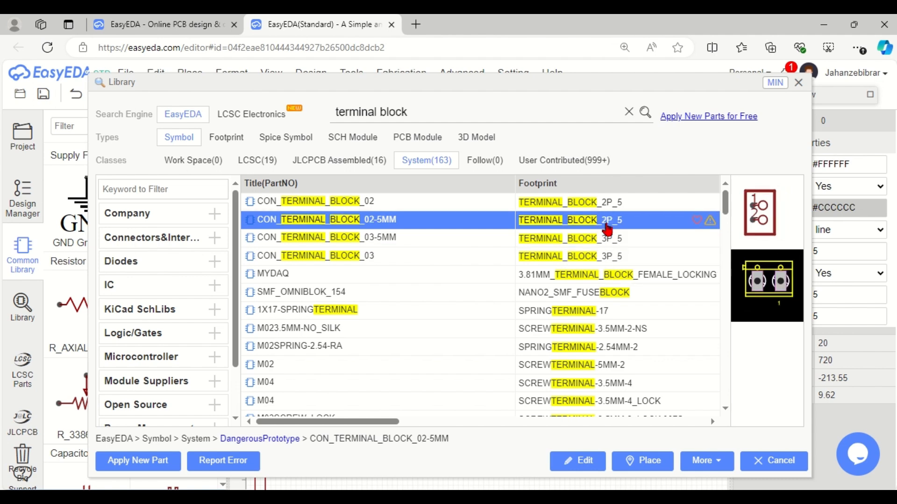
{"action": "left_click", "coordinate": [598, 203]}
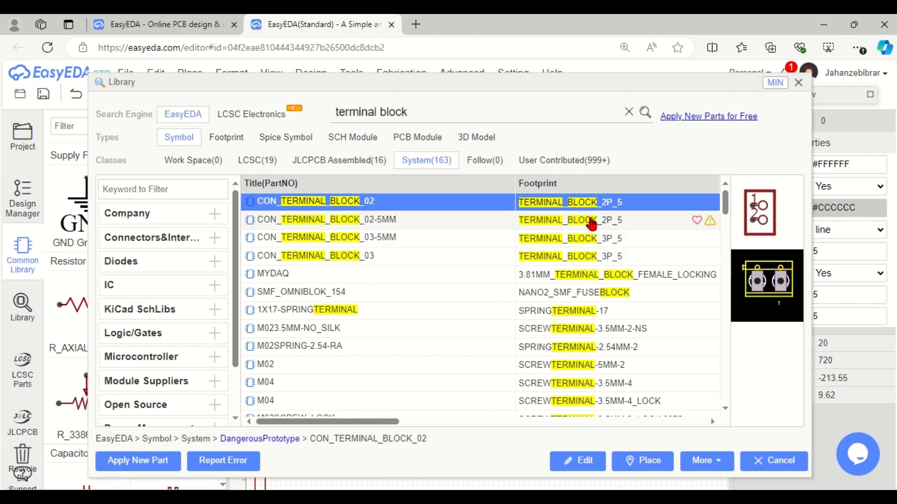
{"action": "left_click", "coordinate": [593, 224]}
{"action": "left_click", "coordinate": [593, 204]}
{"action": "left_click", "coordinate": [587, 225]}
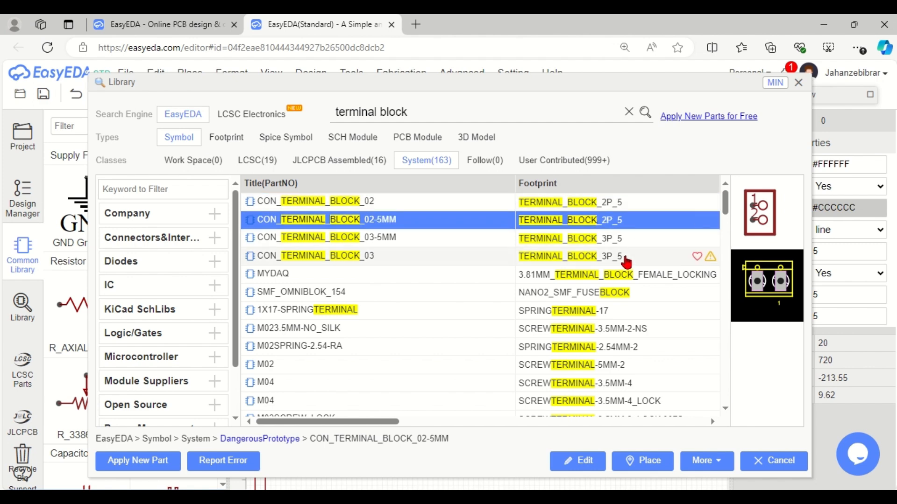
- Preview the M02 part with the SCREWTERMINAL-5MM-2 footprint, and select CON_TERMINAL_BLOCK_02-5MM instead
{"action": "scroll", "coordinate": [625, 261], "scroll_direction": "down", "scroll_amount": 1}
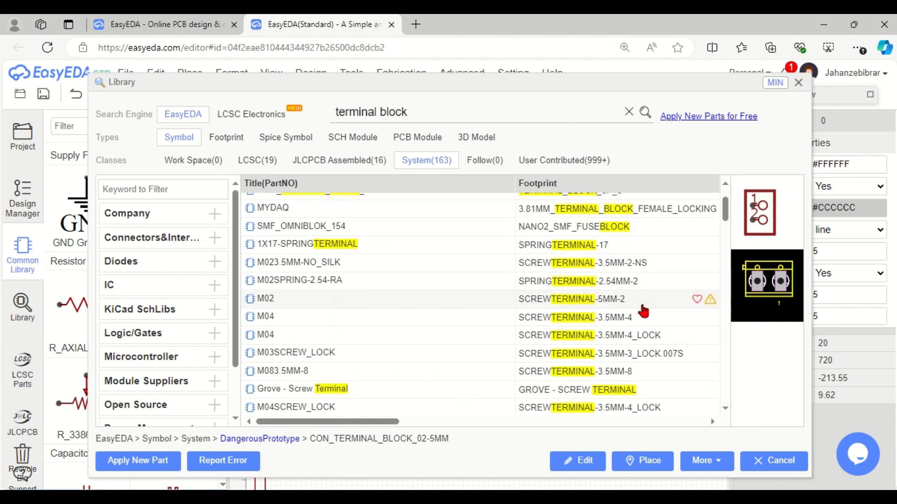
{"action": "left_click", "coordinate": [621, 305]}
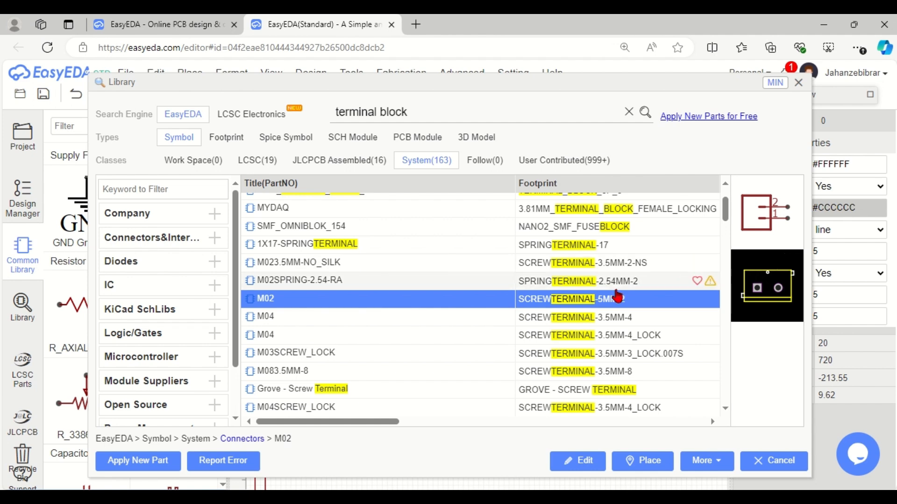
{"action": "scroll", "coordinate": [612, 290], "scroll_direction": "up", "scroll_amount": 2}
{"action": "left_click", "coordinate": [616, 221]}
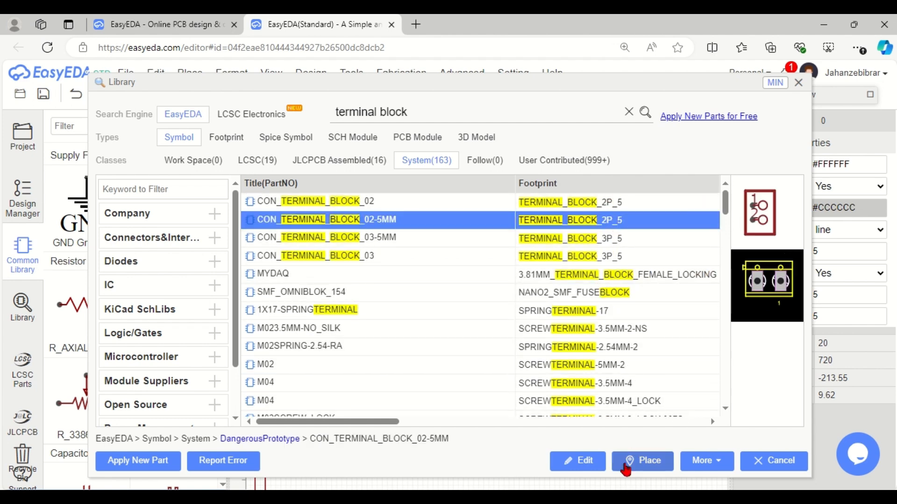
- Place the CON_TERMINAL_BLOCK_02-5MM part, rotated 180 degrees, on the schematic below and to the left of resistor R2
{"action": "left_click", "coordinate": [632, 462]}
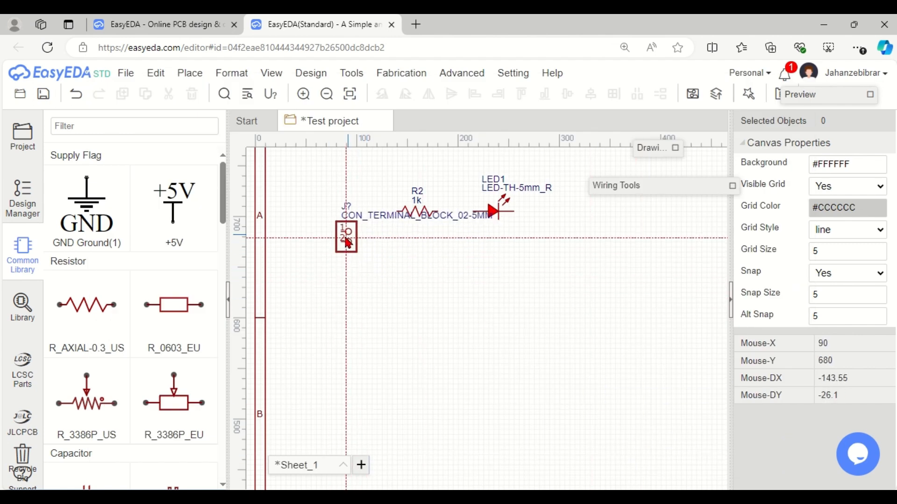
{"action": "key", "text": "space"}
{"action": "key", "text": "space"}
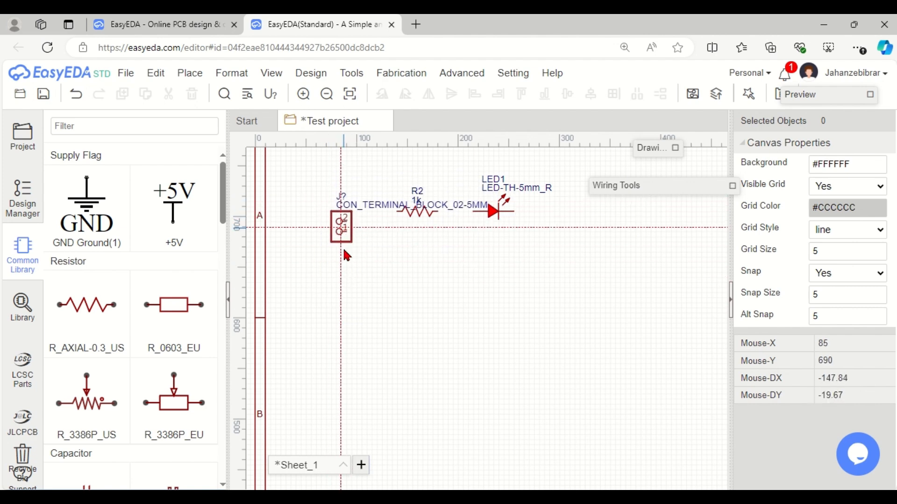
{"action": "left_click", "coordinate": [359, 264]}
{"action": "key", "text": "Escape"}
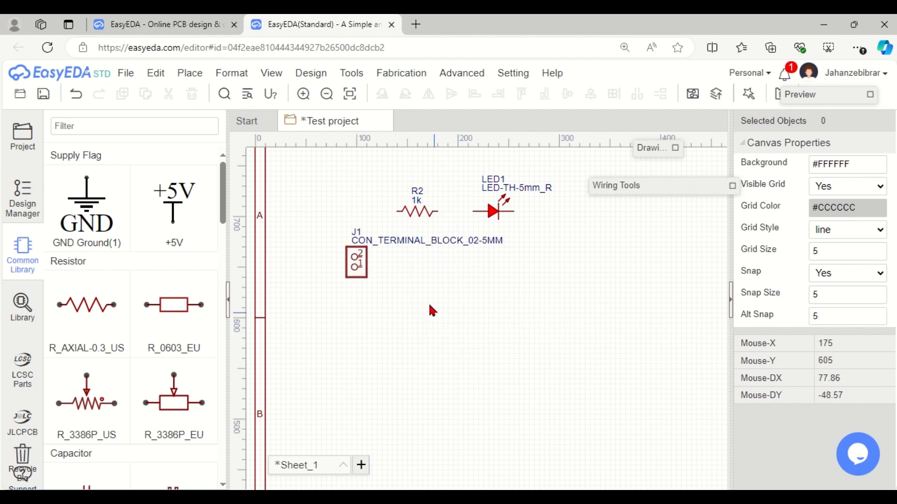
- Spread out LED1, R2 and terminal block J1 to leave room for wiring, and delete J1's part-name label
{"action": "left_click_drag", "start_coordinate": [493, 211], "coordinate": [605, 261]}
{"action": "left_click_drag", "start_coordinate": [435, 241], "coordinate": [356, 190]}
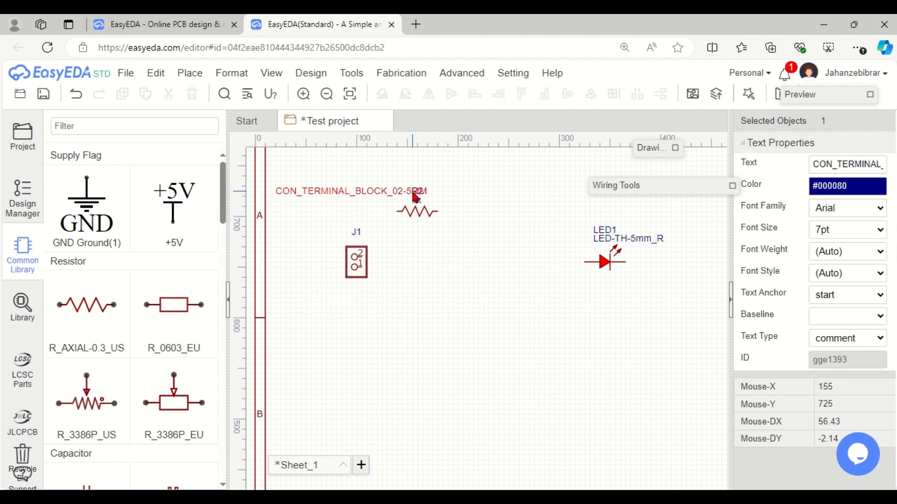
{"action": "key", "text": "Delete"}
{"action": "left_click_drag", "start_coordinate": [417, 211], "coordinate": [483, 232]}
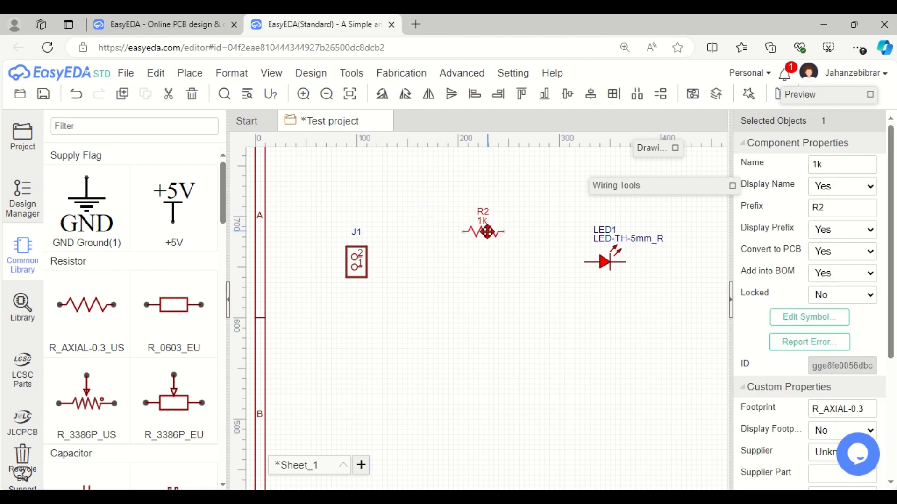
{"action": "left_click_drag", "start_coordinate": [361, 270], "coordinate": [411, 277]}
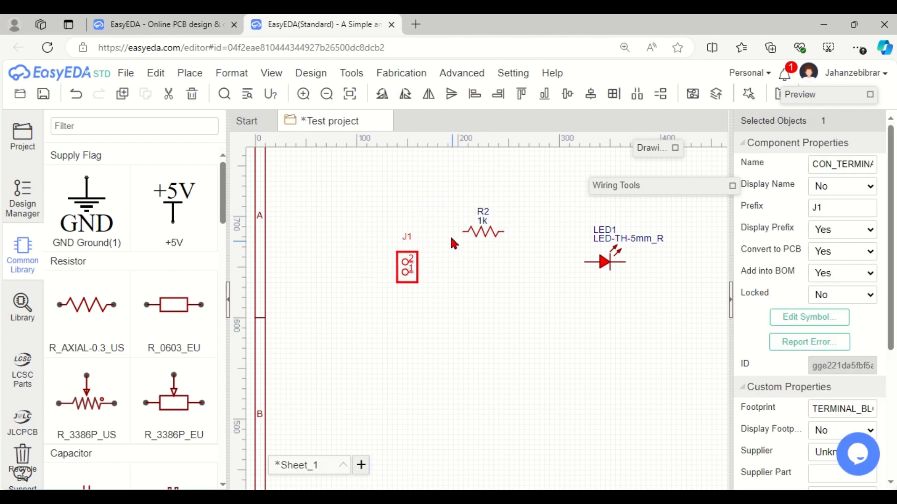
{"action": "left_click", "coordinate": [461, 292]}
- Draw a wire from R2's left end to pin 2 of terminal block J1
{"action": "key", "text": "w"}
{"action": "key", "text": "Escape"}
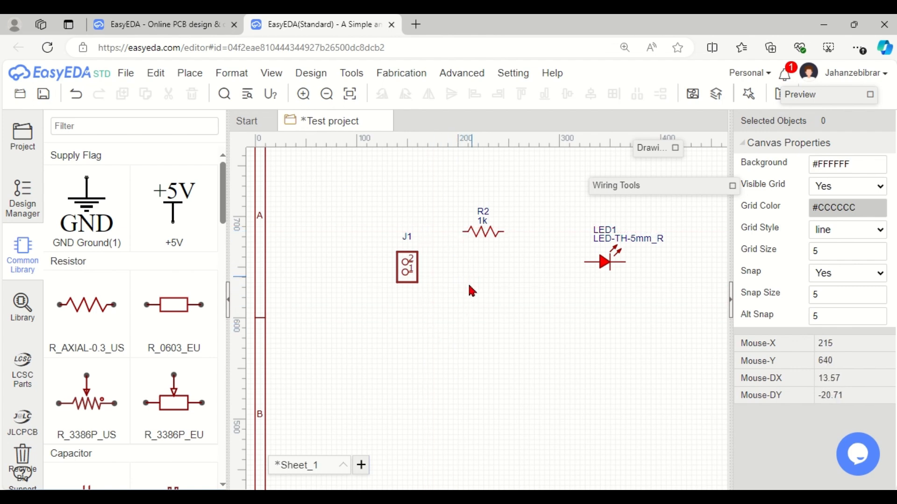
{"action": "key", "text": "w"}
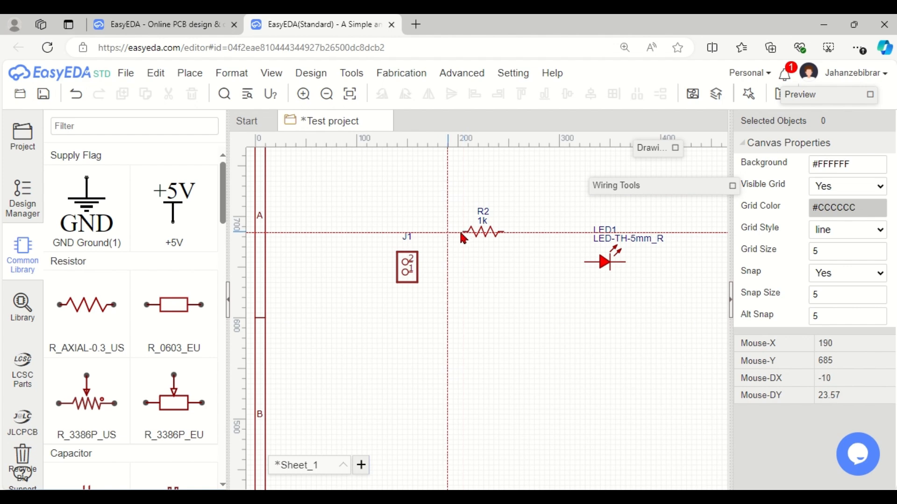
{"action": "scroll", "coordinate": [464, 234], "scroll_direction": "up", "scroll_amount": 3}
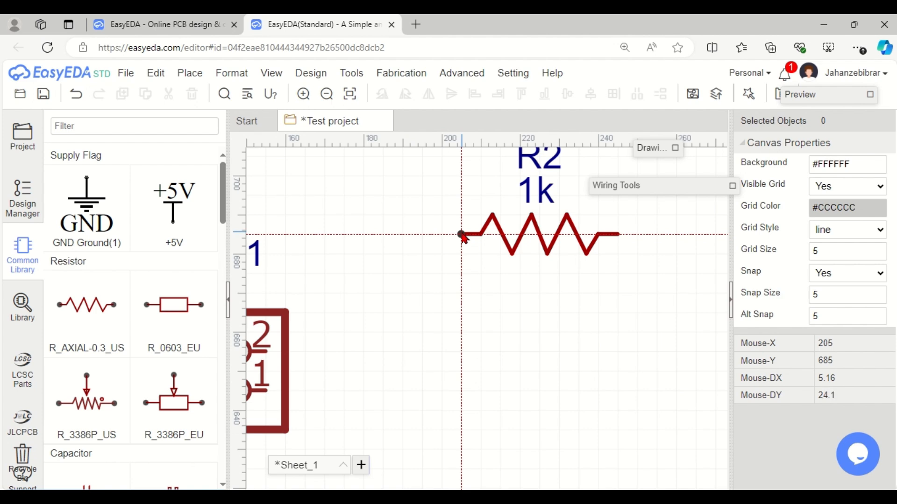
{"action": "left_click", "coordinate": [461, 234]}
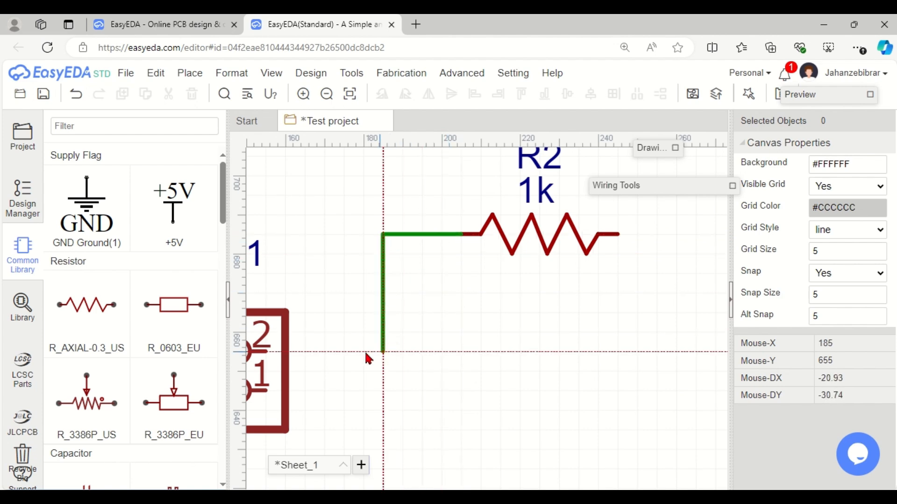
{"action": "left_click", "coordinate": [266, 355]}
{"action": "scroll", "coordinate": [399, 262], "scroll_direction": "down", "scroll_amount": 3}
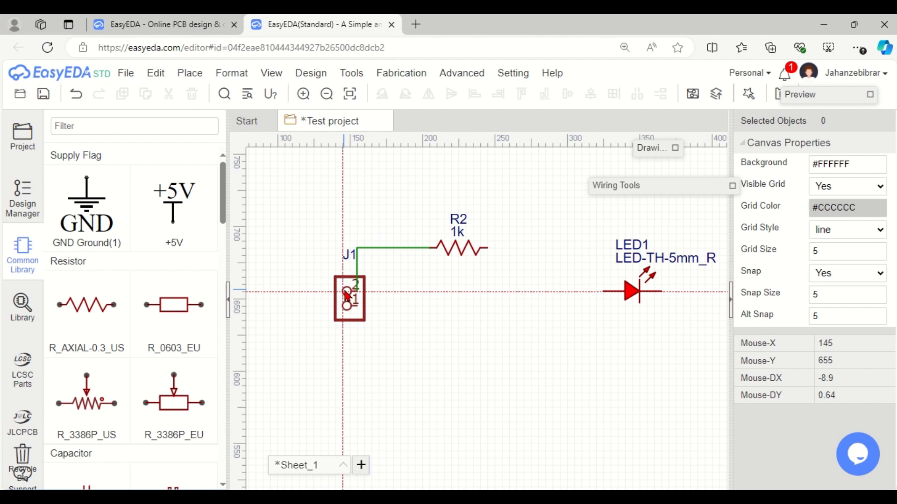
- Wire R2's free end to LED1's anode, and LED1's cathode to pin 1 of J1
{"action": "left_click", "coordinate": [603, 292]}
{"action": "left_click", "coordinate": [487, 248]}
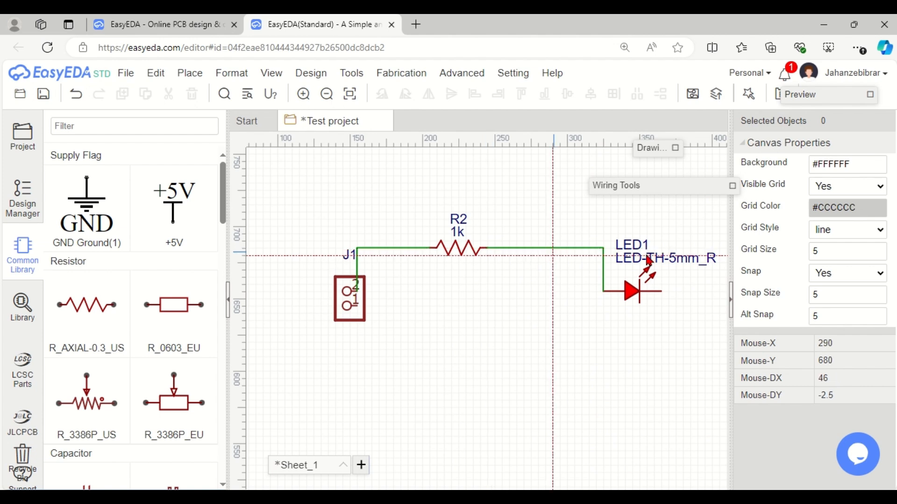
{"action": "left_click", "coordinate": [662, 292]}
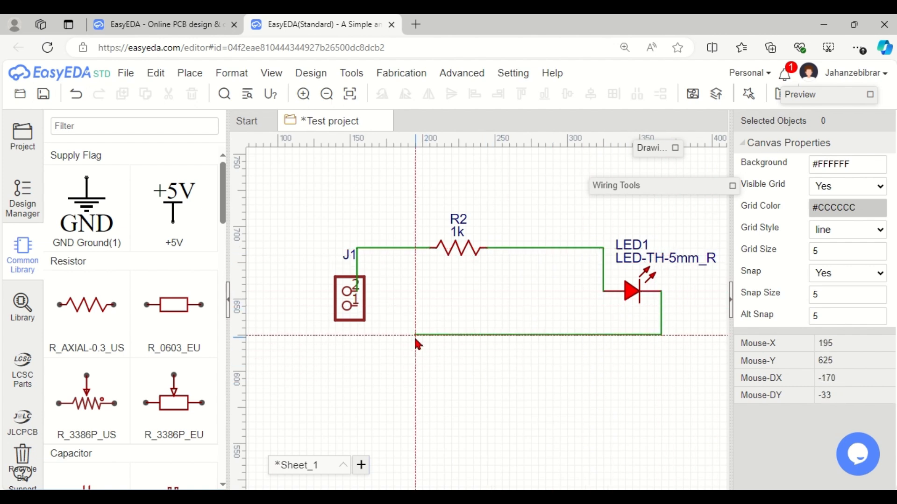
{"action": "left_click", "coordinate": [357, 306]}
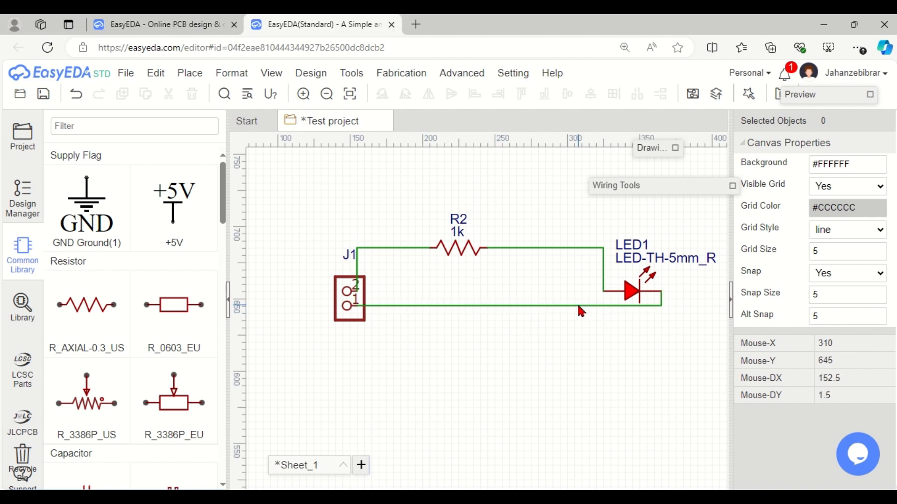
- Move LED1 closer to R2 and rotate it to stand vertically with its cathode facing down
{"action": "left_click_drag", "start_coordinate": [639, 296], "coordinate": [565, 295]}
{"action": "key", "text": "space"}
{"action": "key", "text": "space"}
{"action": "key", "text": "space"}
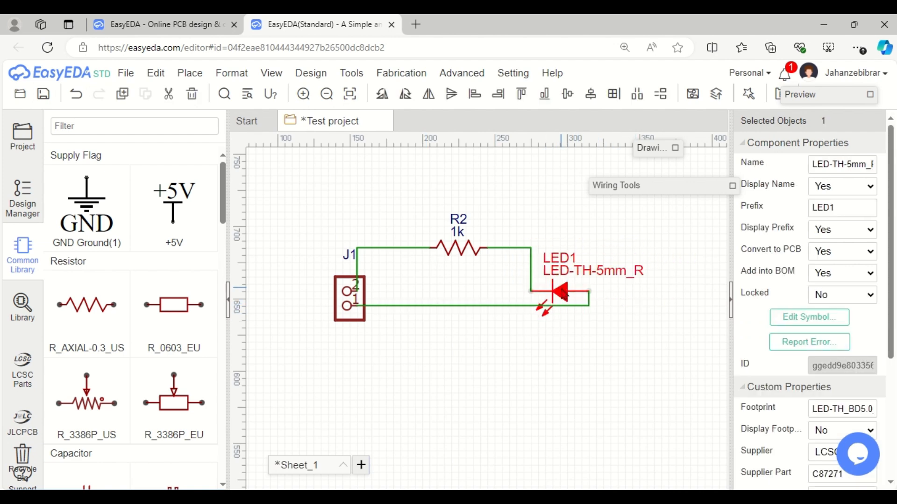
{"action": "key", "text": "space"}
{"action": "key", "text": "space"}
{"action": "key", "text": "space"}
{"action": "key", "text": "space"}
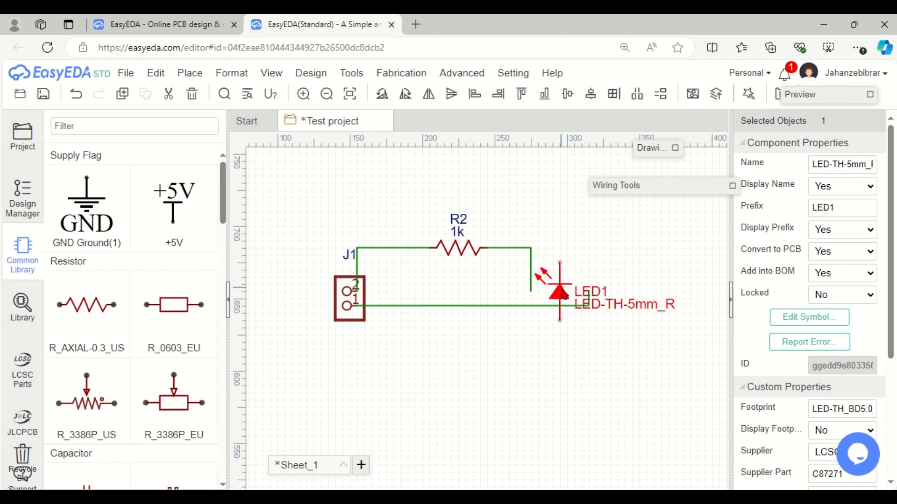
{"action": "key", "text": "space"}
{"action": "key", "text": "space"}
{"action": "key", "text": "space"}
{"action": "key", "text": "space"}
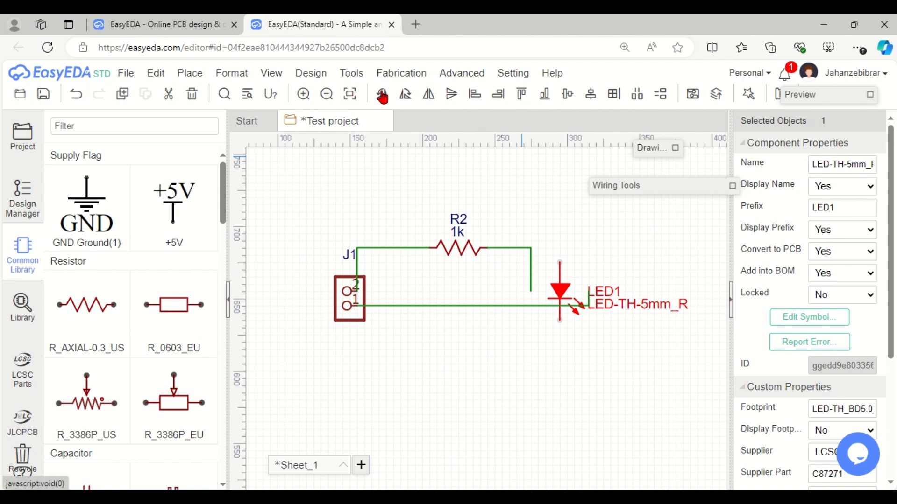
- Try rotating LED1 through a full turn and flipping it horizontally and vertically
{"action": "left_click", "coordinate": [408, 99]}
{"action": "left_click", "coordinate": [408, 99]}
{"action": "left_click", "coordinate": [408, 99]}
{"action": "left_click", "coordinate": [408, 99]}
{"action": "left_click", "coordinate": [428, 99]}
{"action": "left_click", "coordinate": [429, 99]}
{"action": "left_click", "coordinate": [429, 99]}
{"action": "left_click", "coordinate": [429, 100]}
{"action": "left_click", "coordinate": [451, 100]}
{"action": "left_click", "coordinate": [452, 100]}
{"action": "left_click", "coordinate": [610, 259]}
- Align R2 and LED1 by their centres in both directions, and move LED1 below the resistor
{"action": "left_click", "coordinate": [473, 257]}
{"action": "left_click", "coordinate": [563, 292], "text": "ctrl"}
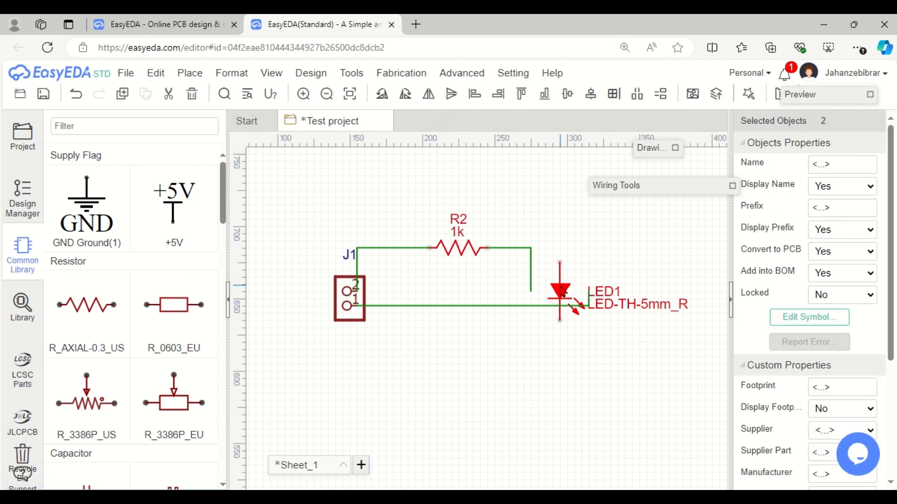
{"action": "left_click", "coordinate": [589, 96]}
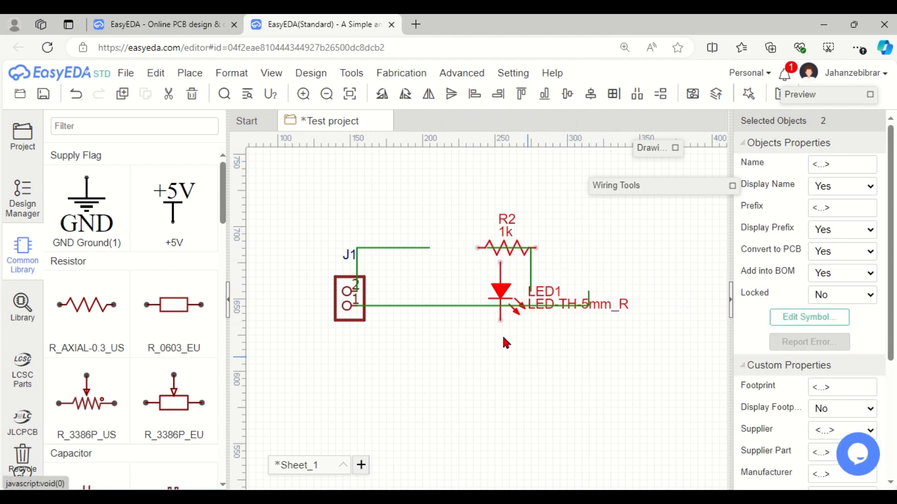
{"action": "left_click", "coordinate": [569, 97]}
{"action": "left_click_drag", "start_coordinate": [499, 277], "coordinate": [522, 349]}
{"action": "left_click", "coordinate": [481, 280]}
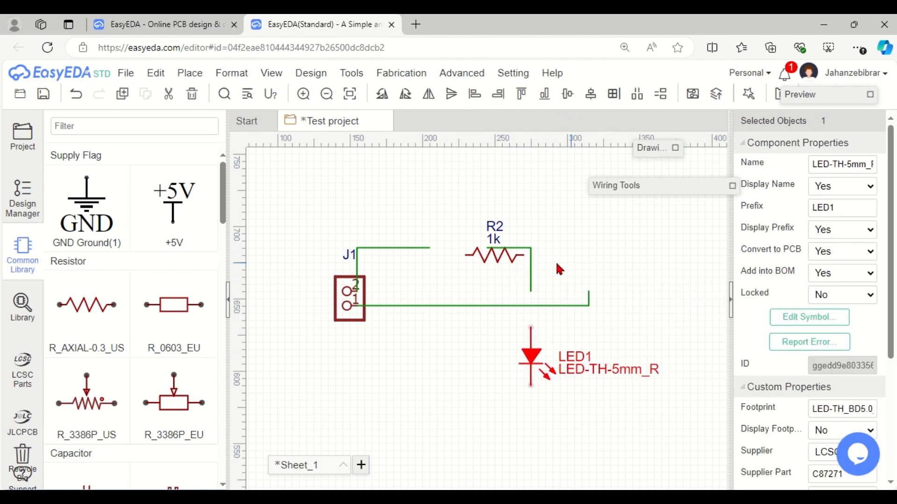
- Delete the loose wire from R2 to LED1 and the wire running to pin 1 of J1
{"action": "left_click", "coordinate": [535, 285]}
{"action": "left_click", "coordinate": [532, 280]}
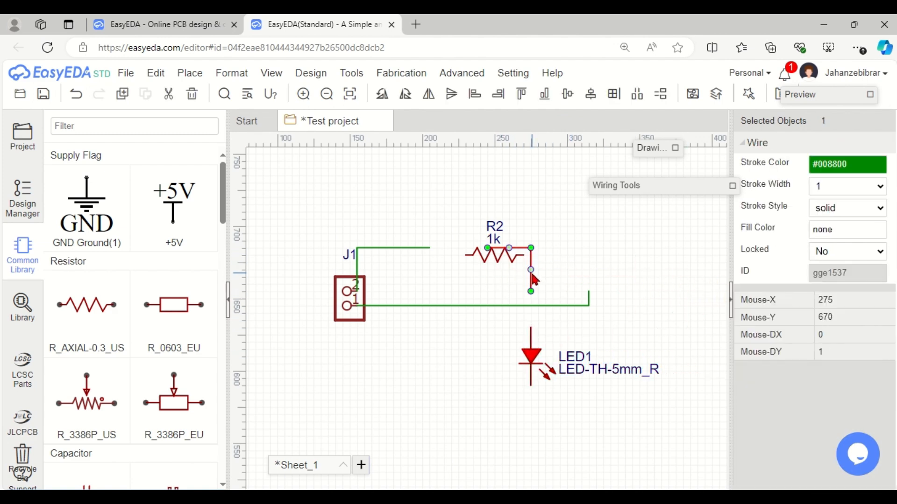
{"action": "key", "text": "Delete"}
{"action": "left_click", "coordinate": [572, 303]}
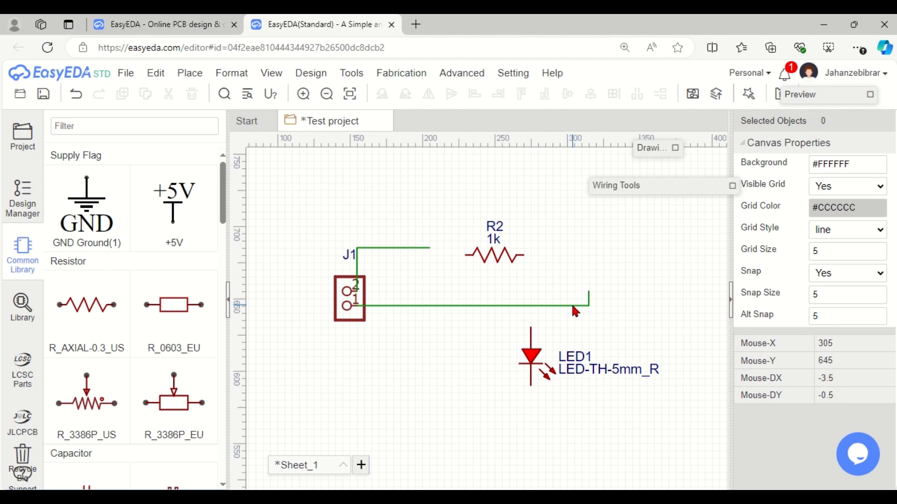
{"action": "left_click", "coordinate": [475, 307]}
{"action": "key", "text": "Delete"}
- Move LED1 just below and to the right of R2, and reattach the pin 2 wire to R2's left end
{"action": "left_click_drag", "start_coordinate": [529, 347], "coordinate": [565, 306]}
{"action": "left_click", "coordinate": [428, 248]}
{"action": "left_click_drag", "start_coordinate": [428, 248], "coordinate": [464, 256]}
- Move the J1 label to the right of its block, and shift the pin 2 wire's vertical segment midway toward R2
{"action": "left_click_drag", "start_coordinate": [351, 255], "coordinate": [393, 268]}
{"action": "left_click", "coordinate": [361, 260]}
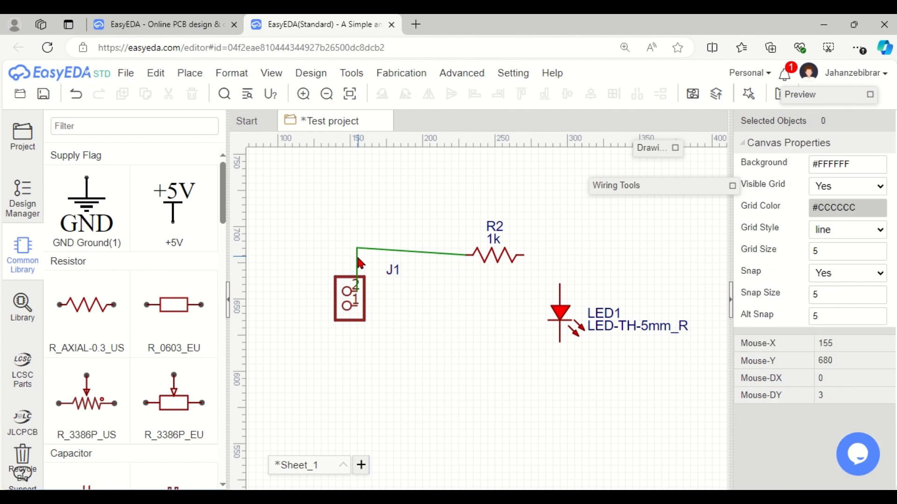
{"action": "left_click", "coordinate": [359, 258]}
{"action": "left_click_drag", "start_coordinate": [363, 262], "coordinate": [421, 255]}
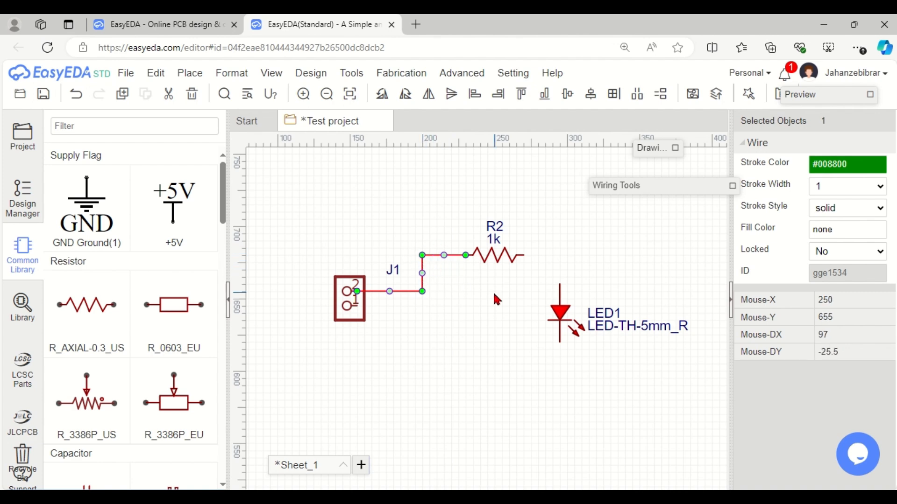
{"action": "left_click", "coordinate": [495, 292]}
- Wire R2's right end to LED1's anode, and LED1's cathode to pin 1 of J1
{"action": "key", "text": "w"}
{"action": "left_click", "coordinate": [524, 255]}
{"action": "left_click", "coordinate": [560, 278]}
{"action": "left_click", "coordinate": [560, 343]}
{"action": "left_click", "coordinate": [357, 306]}
{"action": "key", "text": "Escape"}
- Shift the vertical segment of the pin 1 wire away from J1, in line with the pin 2 wire's vertical segment
{"action": "left_click", "coordinate": [358, 335]}
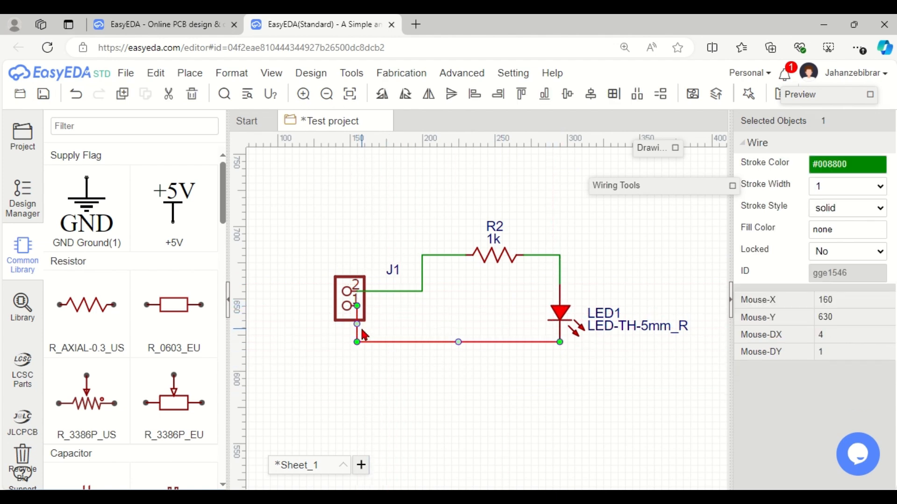
{"action": "left_click_drag", "start_coordinate": [359, 336], "coordinate": [422, 338]}
{"action": "left_click", "coordinate": [435, 332]}
{"action": "left_click", "coordinate": [415, 331]}
{"action": "left_click", "coordinate": [467, 417]}
- Move LED1 up slightly to centre it between the circuit's upper and lower wires
{"action": "left_click_drag", "start_coordinate": [559, 314], "coordinate": [559, 299]}
{"action": "left_click", "coordinate": [495, 327]}
{"action": "left_click_drag", "start_coordinate": [503, 333], "coordinate": [510, 344]}
{"action": "left_click", "coordinate": [413, 365]}
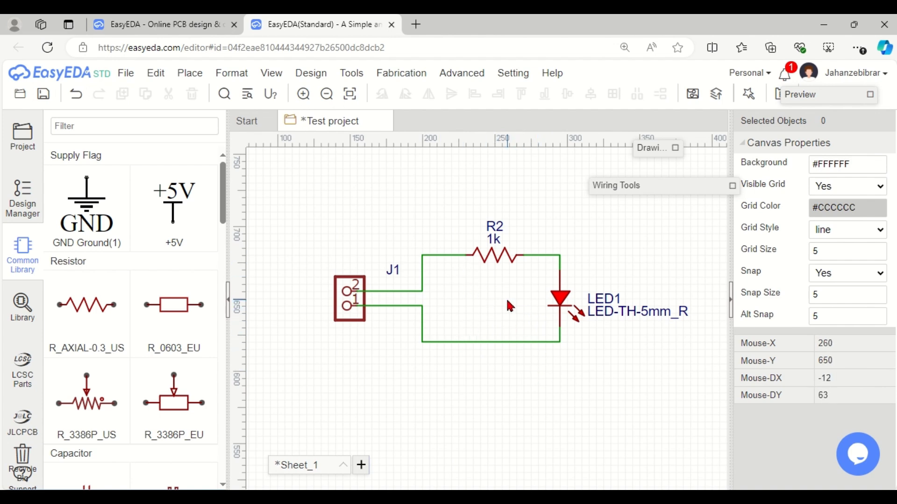
- Set the value of resistor R2 to 150
{"action": "double_click", "coordinate": [493, 240]}
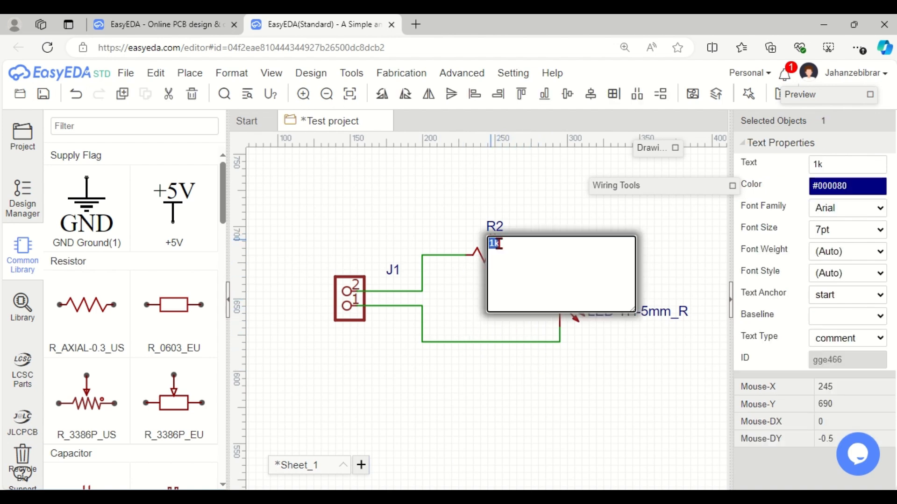
{"action": "left_click", "coordinate": [625, 352]}
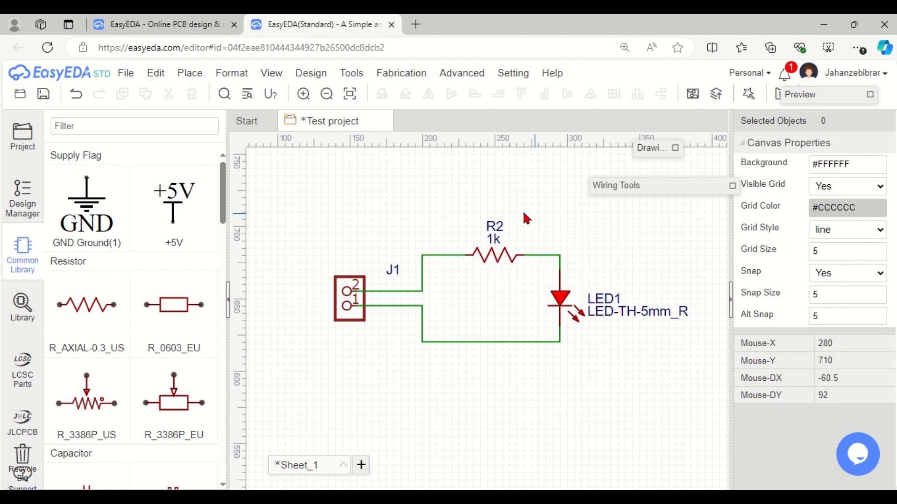
{"action": "left_click", "coordinate": [497, 243]}
{"action": "left_click", "coordinate": [654, 237]}
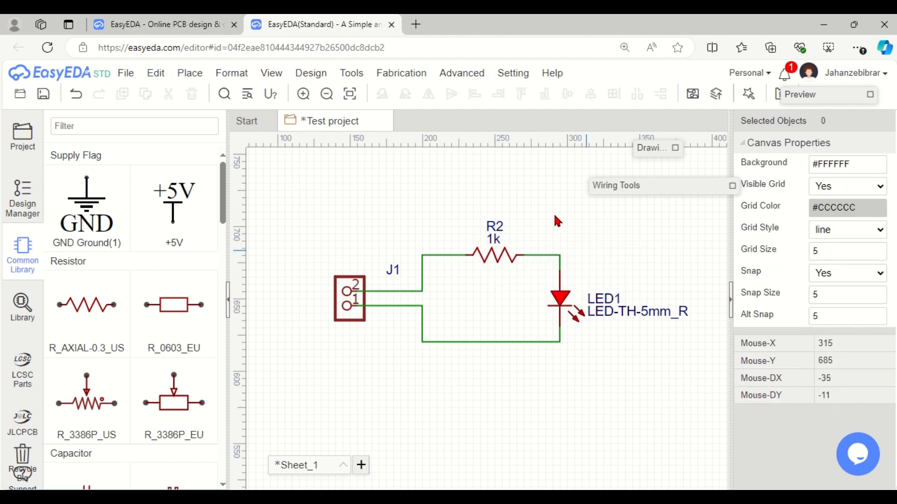
{"action": "left_click", "coordinate": [495, 235]}
{"action": "left_click", "coordinate": [494, 240]}
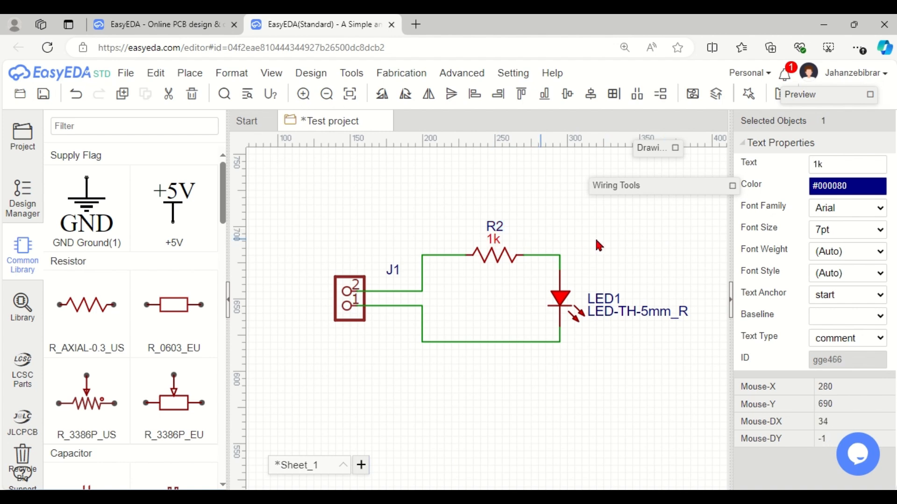
{"action": "double_click", "coordinate": [850, 167]}
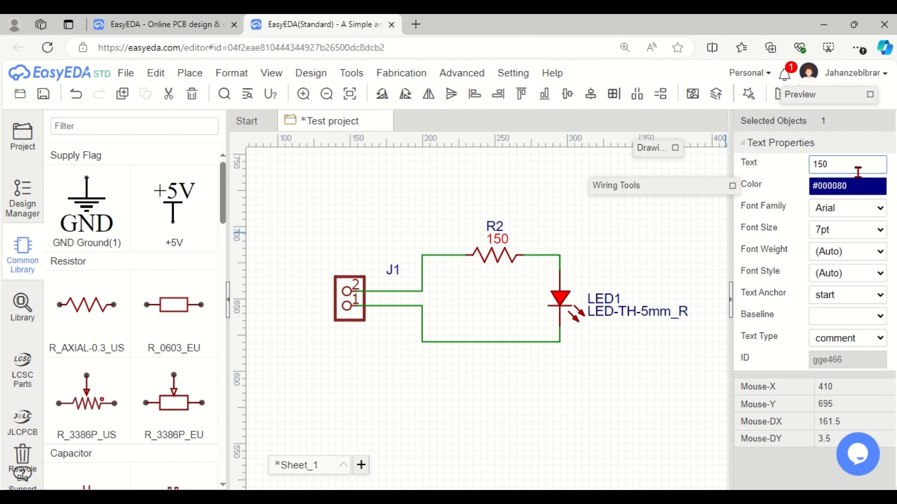
{"action": "left_click", "coordinate": [695, 203]}
- Move the Wiring Tools palette clear of the properties area, and select R2's value label to view its text properties
{"action": "left_click", "coordinate": [491, 263]}
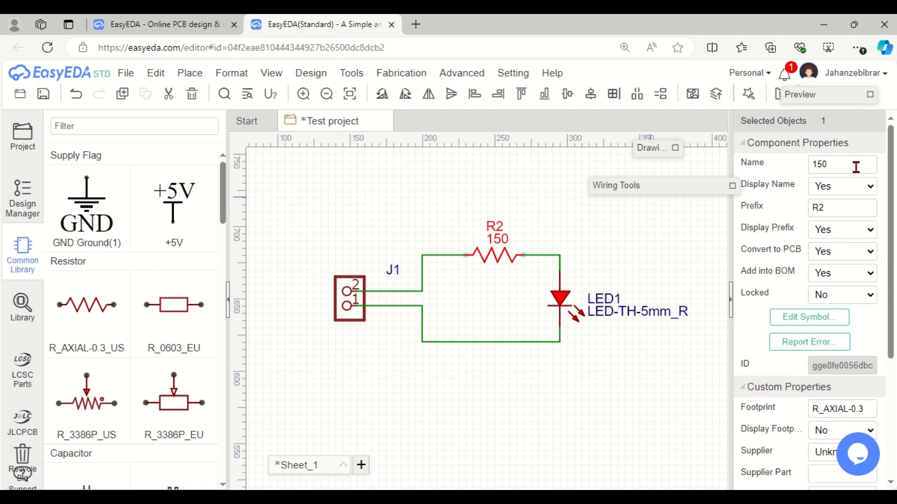
{"action": "left_click_drag", "start_coordinate": [706, 193], "coordinate": [666, 171]}
{"action": "left_click", "coordinate": [524, 232]}
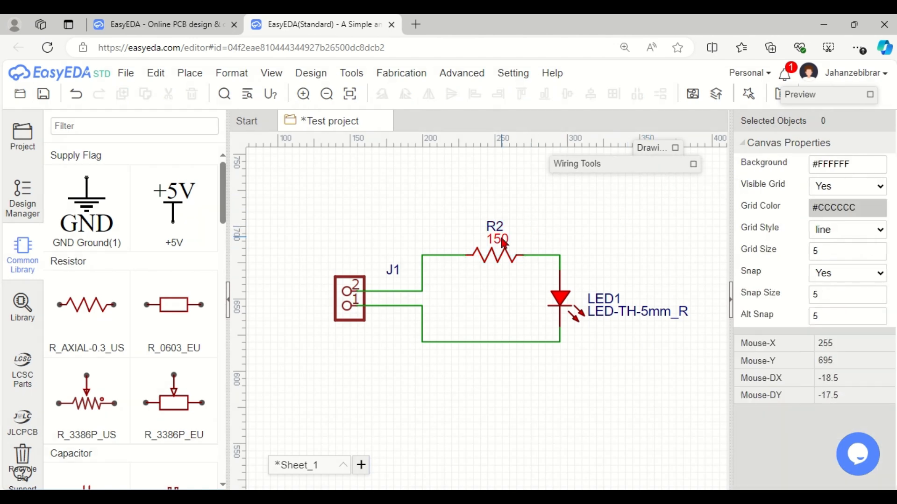
{"action": "left_click", "coordinate": [499, 242]}
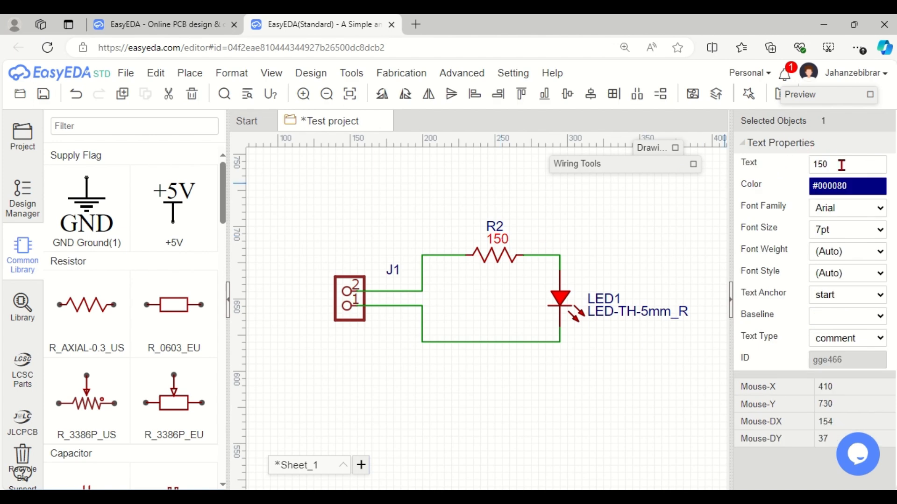
{"action": "left_click", "coordinate": [497, 225]}
{"action": "left_click", "coordinate": [496, 240]}
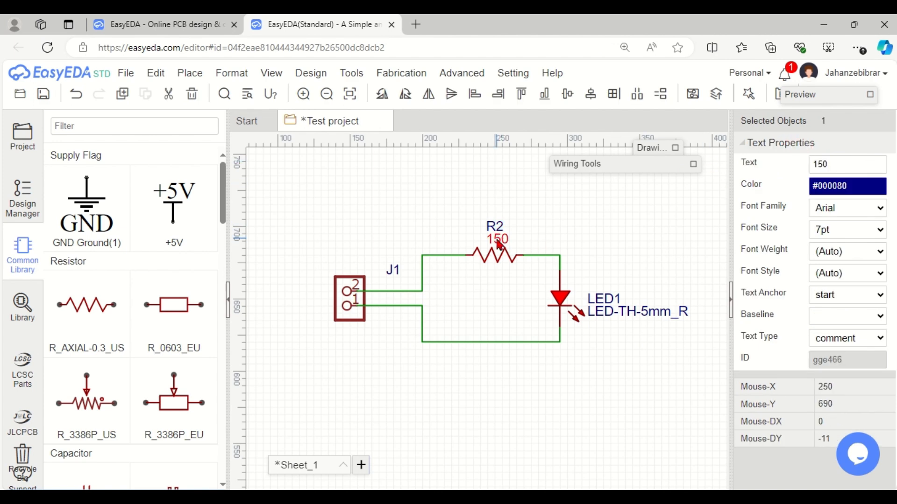
- Deselect R2's value label and expand the Wiring Tools and Drawing Tools palettes
{"action": "left_click", "coordinate": [656, 209]}
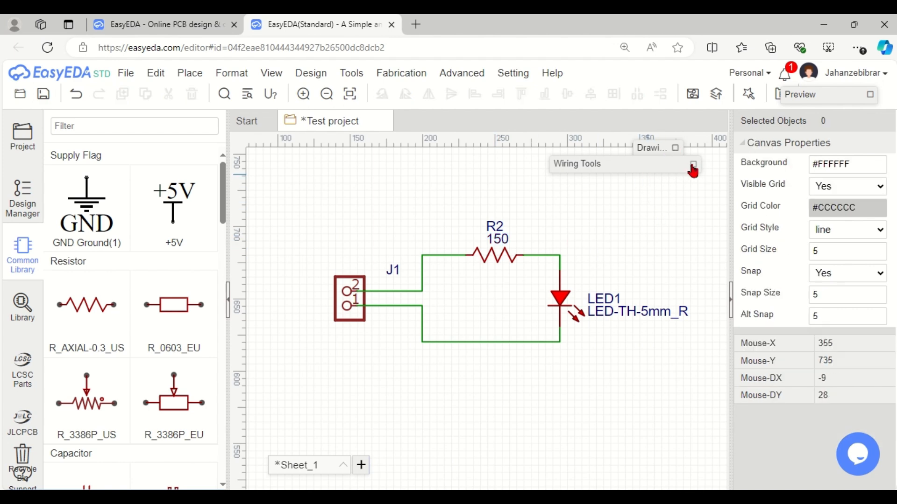
{"action": "left_click", "coordinate": [693, 166]}
{"action": "left_click", "coordinate": [676, 148]}
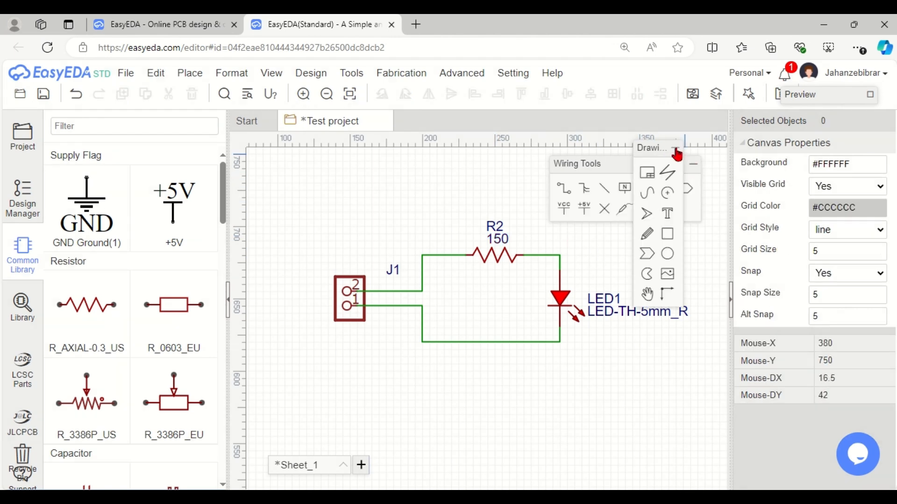
- Try adding a text label reading "PCB LED" above the circuit, and delete the label again
{"action": "left_click", "coordinate": [667, 214]}
{"action": "left_click", "coordinate": [358, 202]}
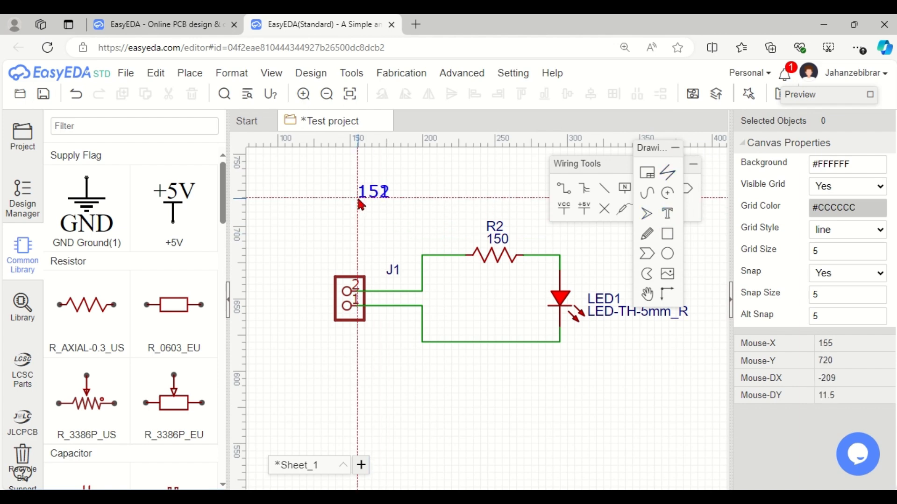
{"action": "key", "text": "Escape"}
{"action": "left_click", "coordinate": [382, 192]}
{"action": "left_click", "coordinate": [848, 162]}
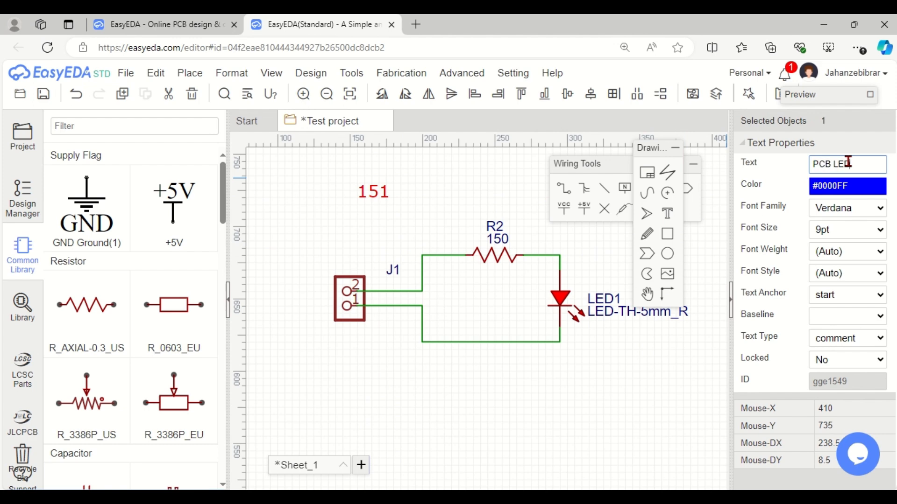
{"action": "key", "text": "Return"}
{"action": "left_click", "coordinate": [405, 193]}
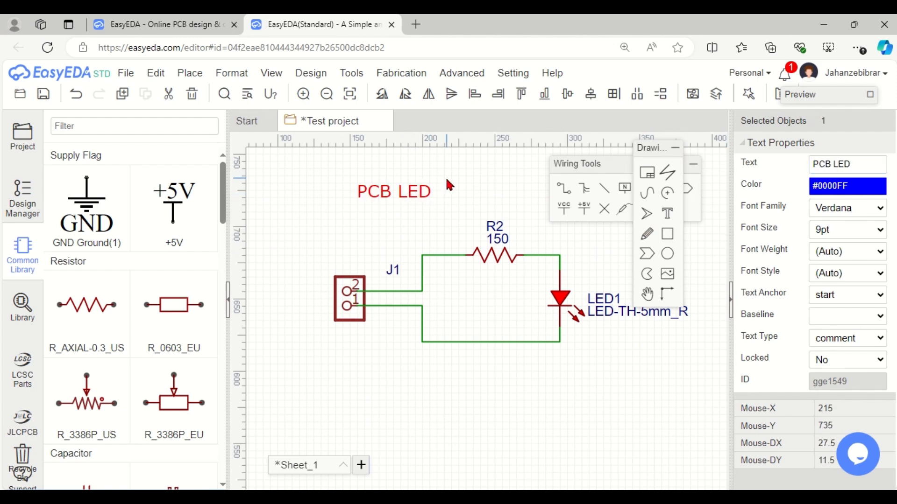
{"action": "key", "text": "Delete"}
- Move the Drawing Tools palette off the Wiring Tools, place a GND symbol beside and below J1, and wire it to J1's pin 1
{"action": "mouse_move", "coordinate": [670, 153]}
{"action": "left_mouse_down"}
{"action": "mouse_move", "coordinate": [444, 144]}
{"action": "mouse_move", "coordinate": [439, 127]}
{"action": "mouse_move", "coordinate": [344, 92]}
{"action": "mouse_move", "coordinate": [303, 118]}
{"action": "left_mouse_up"}
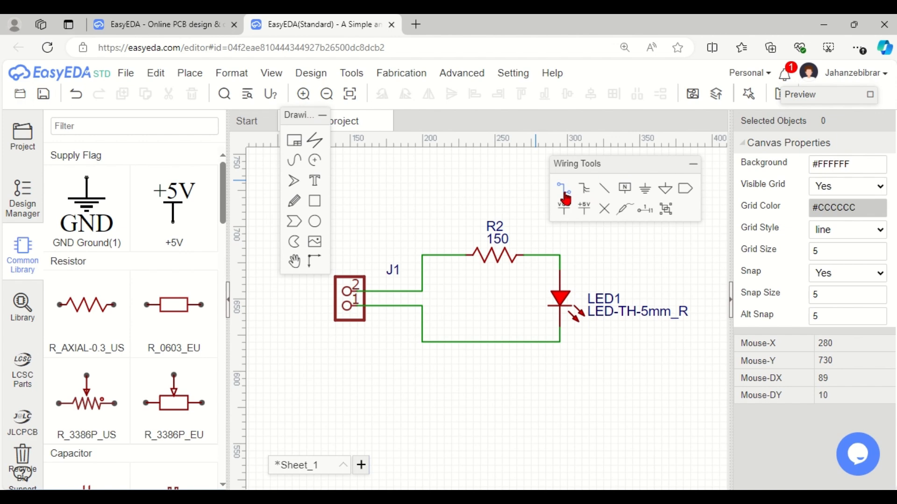
{"action": "left_click", "coordinate": [646, 189]}
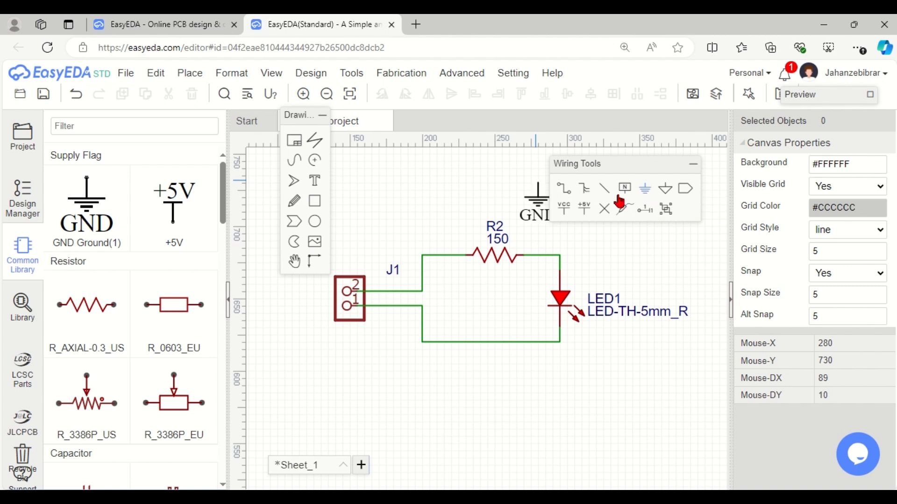
{"action": "left_click", "coordinate": [310, 329]}
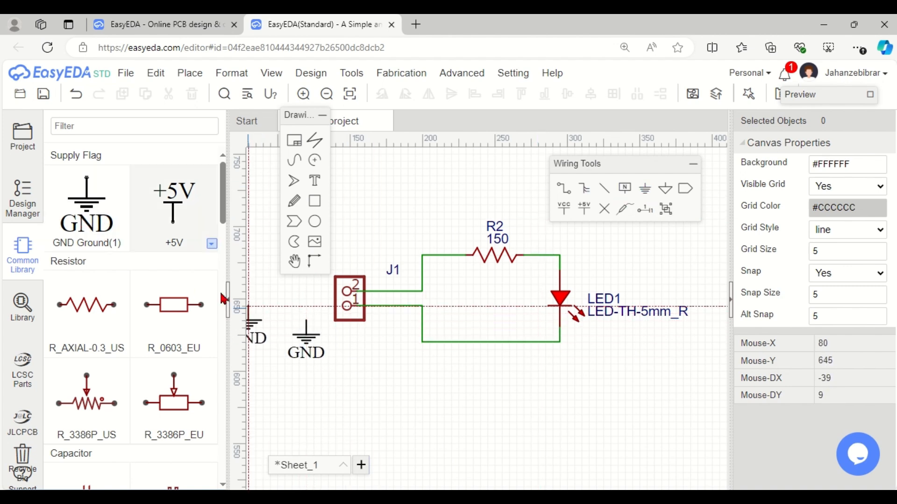
{"action": "key", "text": "Escape"}
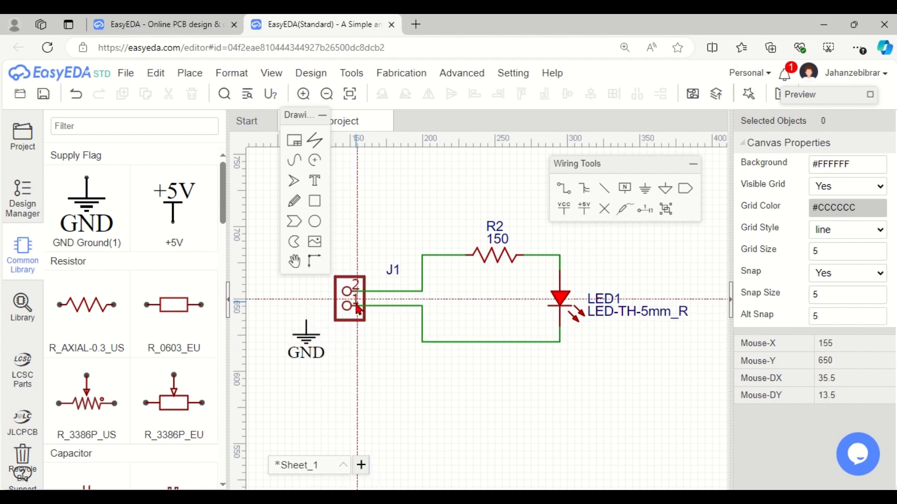
{"action": "left_click", "coordinate": [359, 307]}
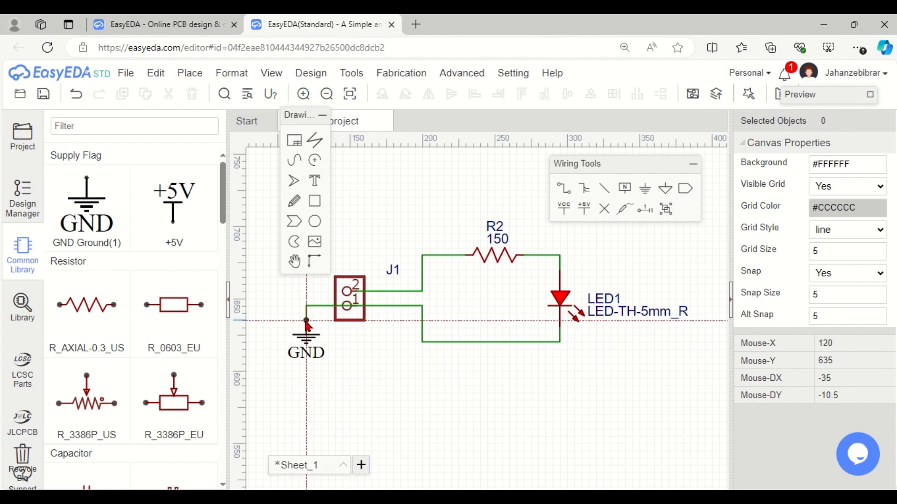
{"action": "left_click", "coordinate": [307, 322]}
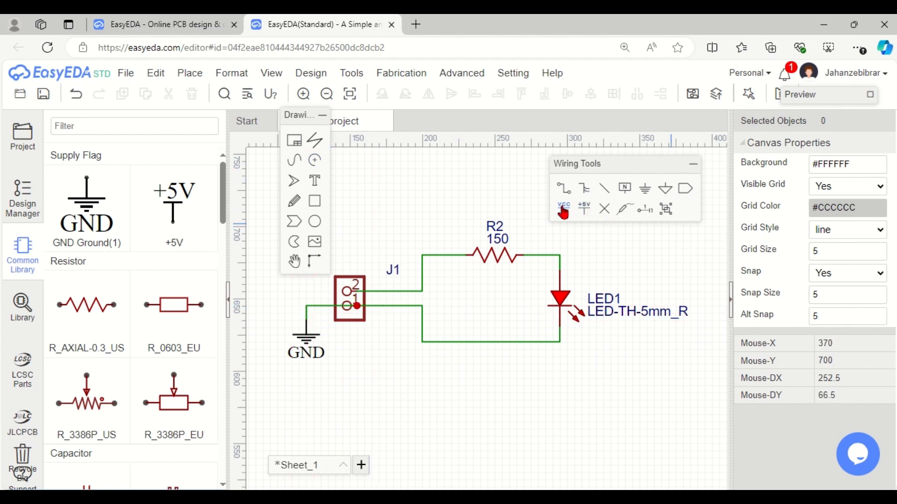
- Clear the Drawing Tools palette from the area around J1, place a VCC symbol directly above GND, and wire it to J1's pin 2
{"action": "mouse_move", "coordinate": [310, 120]}
{"action": "left_mouse_down"}
{"action": "mouse_move", "coordinate": [391, 117]}
{"action": "mouse_move", "coordinate": [529, 259]}
{"action": "mouse_move", "coordinate": [682, 320]}
{"action": "left_mouse_up"}
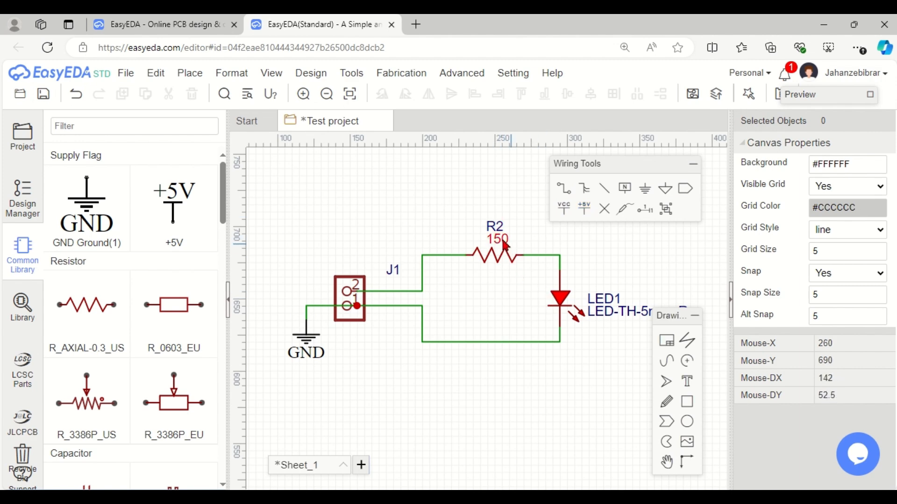
{"action": "left_click", "coordinate": [571, 214]}
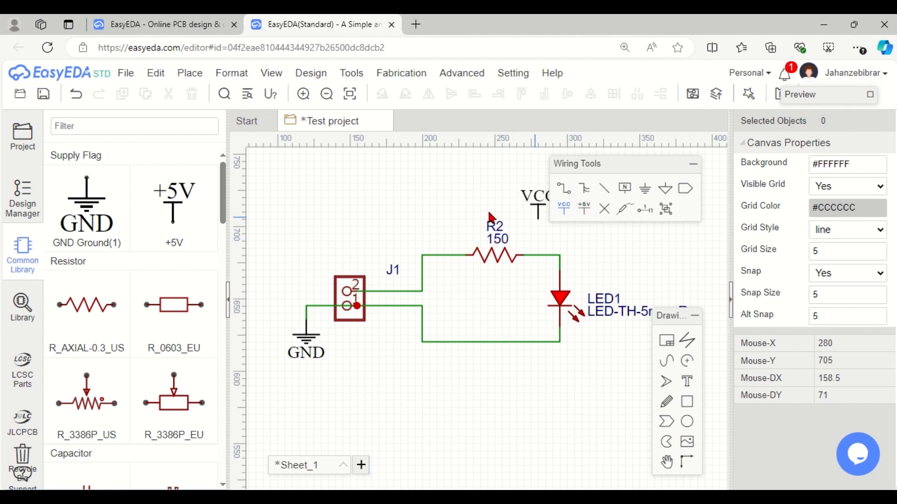
{"action": "left_click", "coordinate": [310, 259]}
{"action": "key", "text": "Escape"}
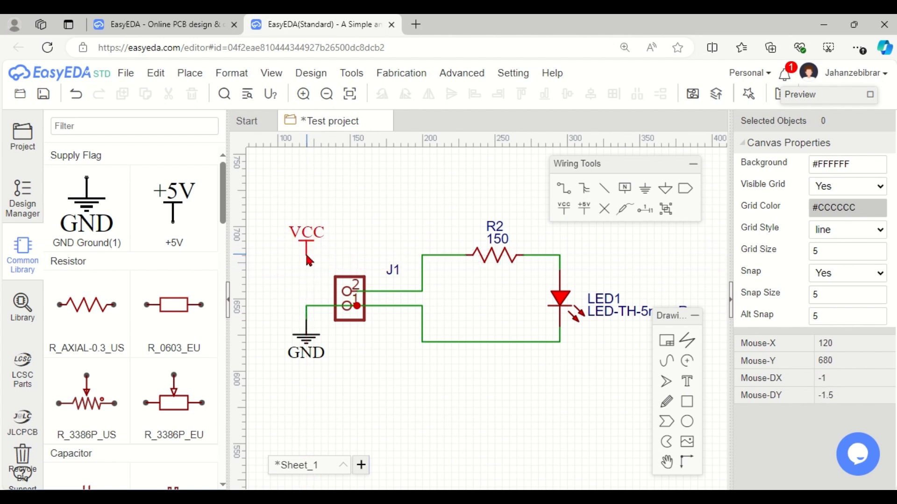
{"action": "key", "text": "w"}
{"action": "left_click", "coordinate": [306, 255]}
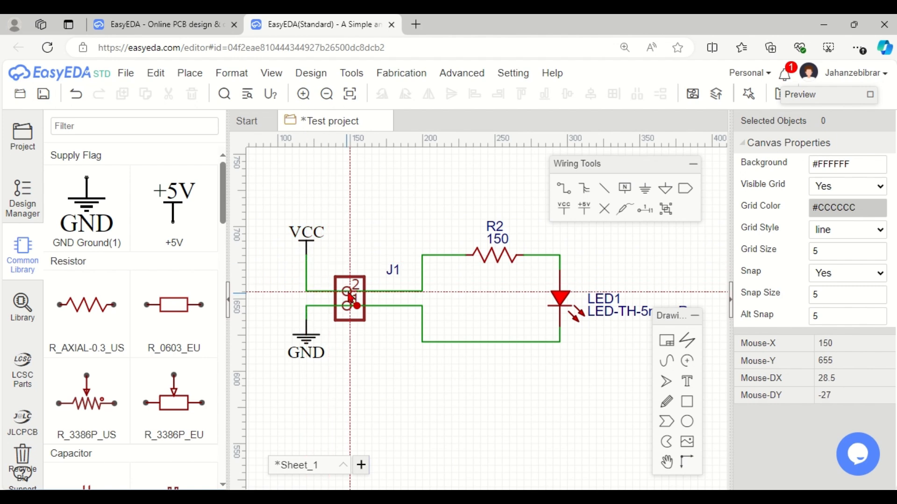
{"action": "left_click", "coordinate": [355, 292]}
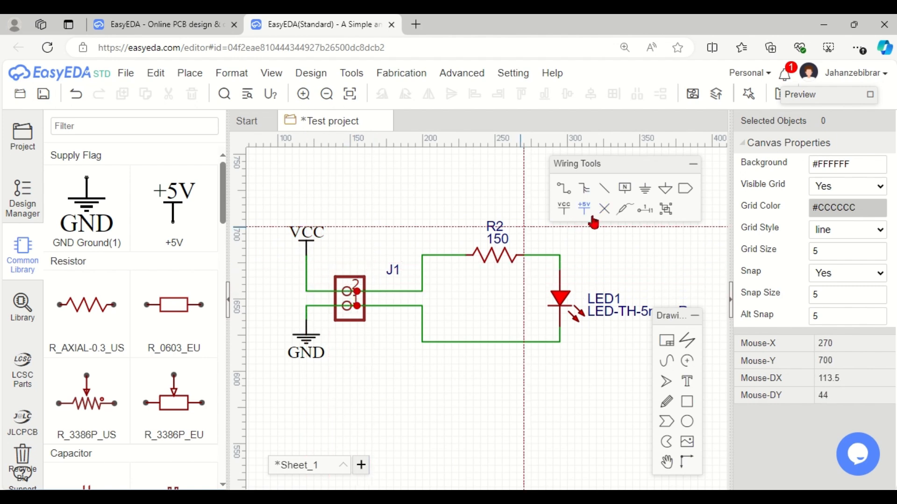
{"action": "key", "text": "Escape"}
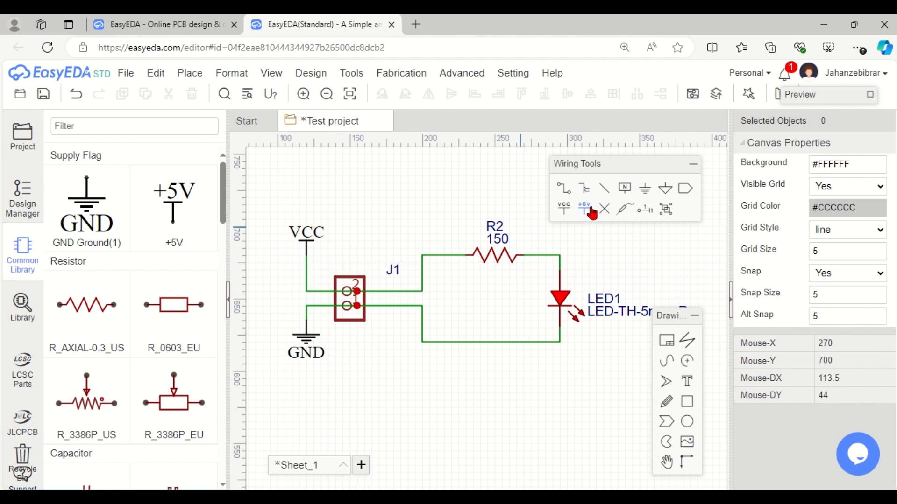
- Collapse the Drawing Tools palette and save the Test project schematic
{"action": "scroll", "coordinate": [588, 350], "scroll_direction": "down", "scroll_amount": 3}
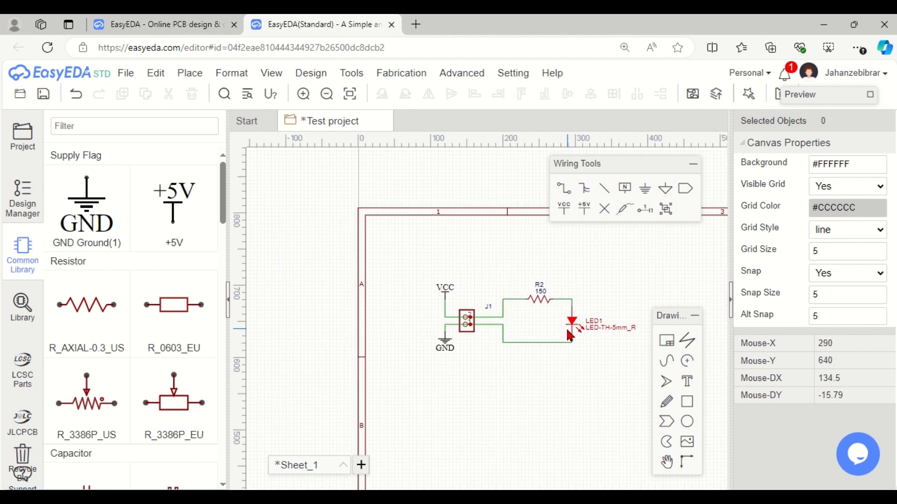
{"action": "scroll", "coordinate": [653, 336], "scroll_direction": "up", "scroll_amount": 3}
{"action": "left_click", "coordinate": [695, 315]}
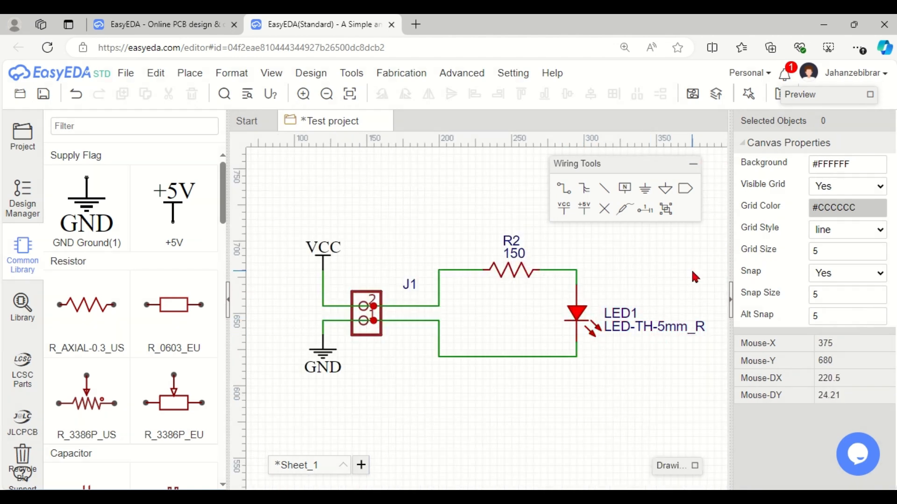
{"action": "key", "text": "ctrl+s"}
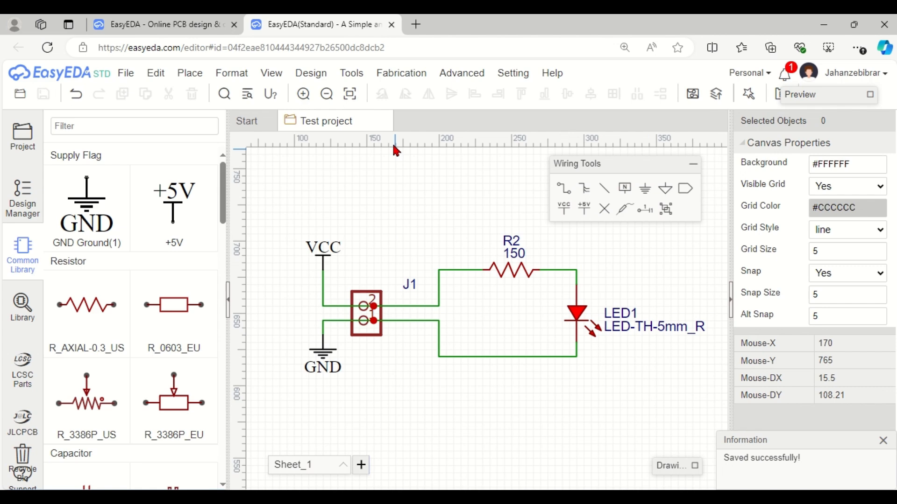
{"action": "mouse_move", "coordinate": [318, 72]}
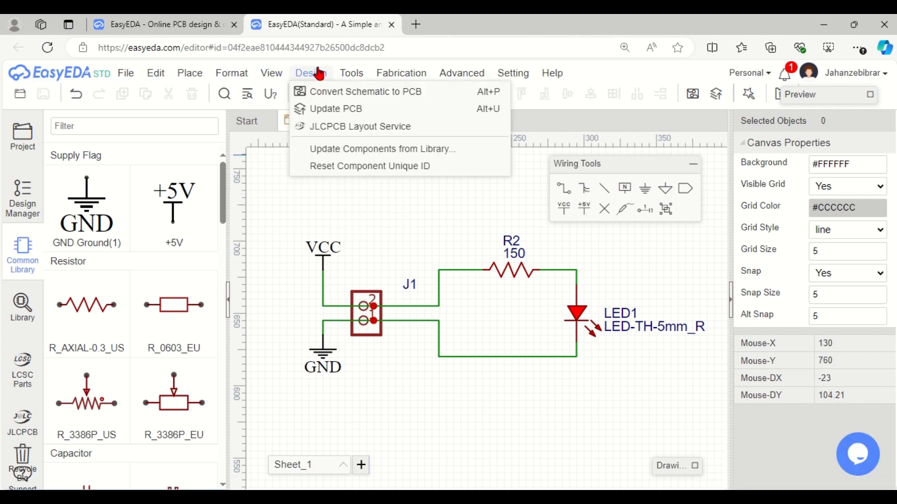
{"action": "left_click", "coordinate": [298, 213]}
- Examine the pins and highlighted wires of the GND, R2_2 and VCC nets in the Design Manager, and clear the selection
{"action": "left_click", "coordinate": [11, 200]}
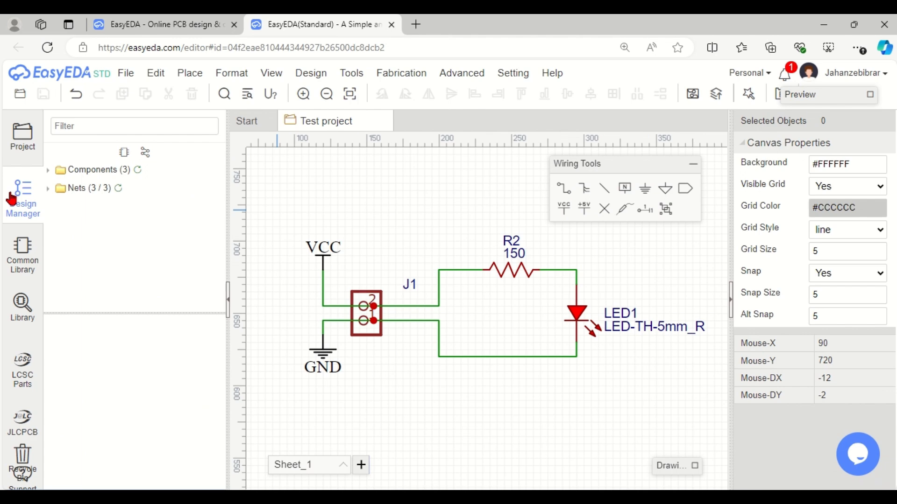
{"action": "left_click", "coordinate": [48, 188]}
{"action": "left_click", "coordinate": [83, 206]}
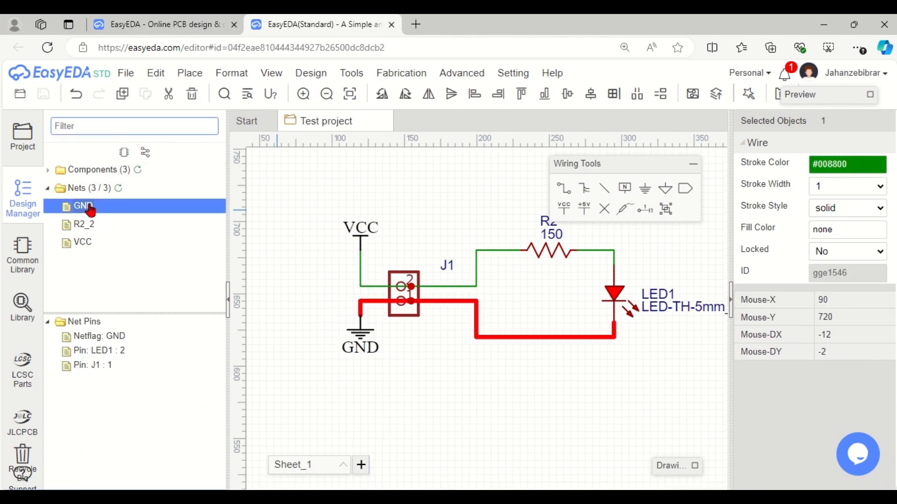
{"action": "left_click", "coordinate": [88, 226]}
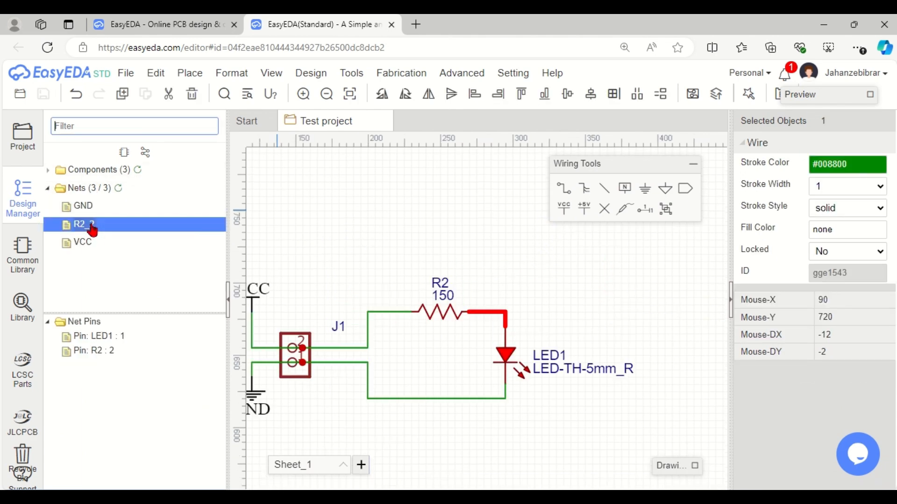
{"action": "left_click", "coordinate": [82, 251]}
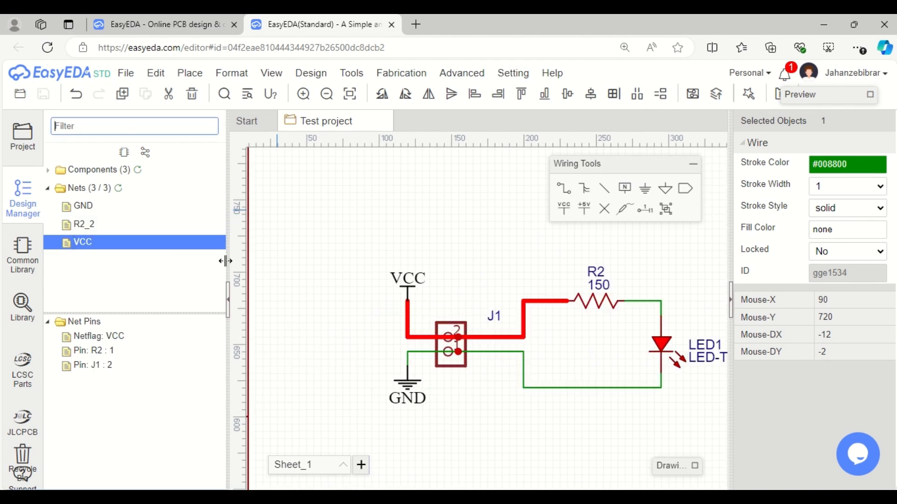
{"action": "left_click", "coordinate": [48, 189]}
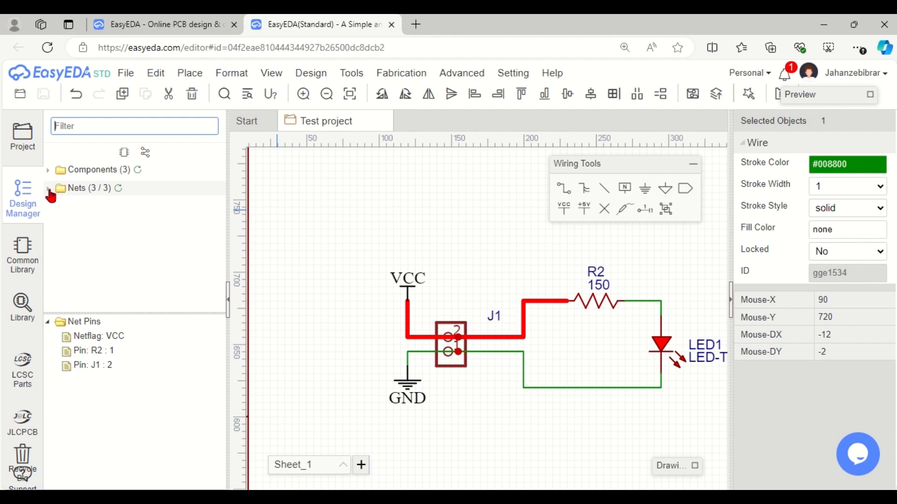
{"action": "left_click", "coordinate": [360, 187]}
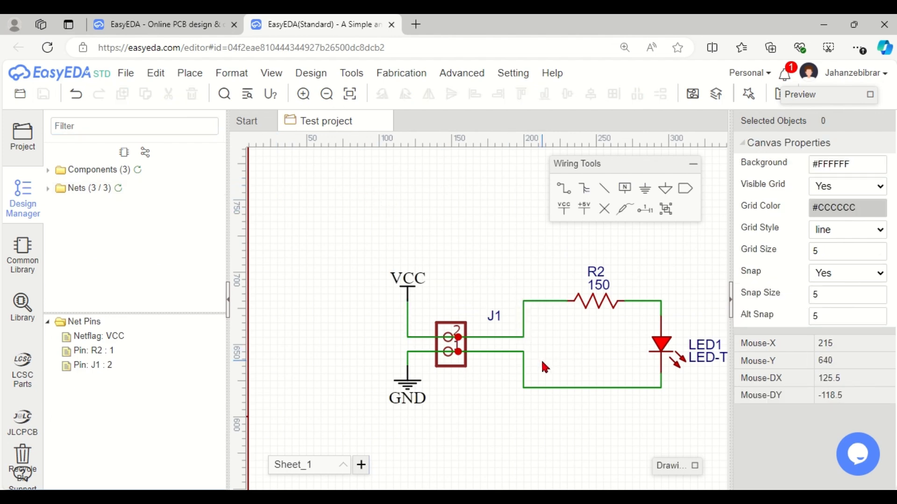